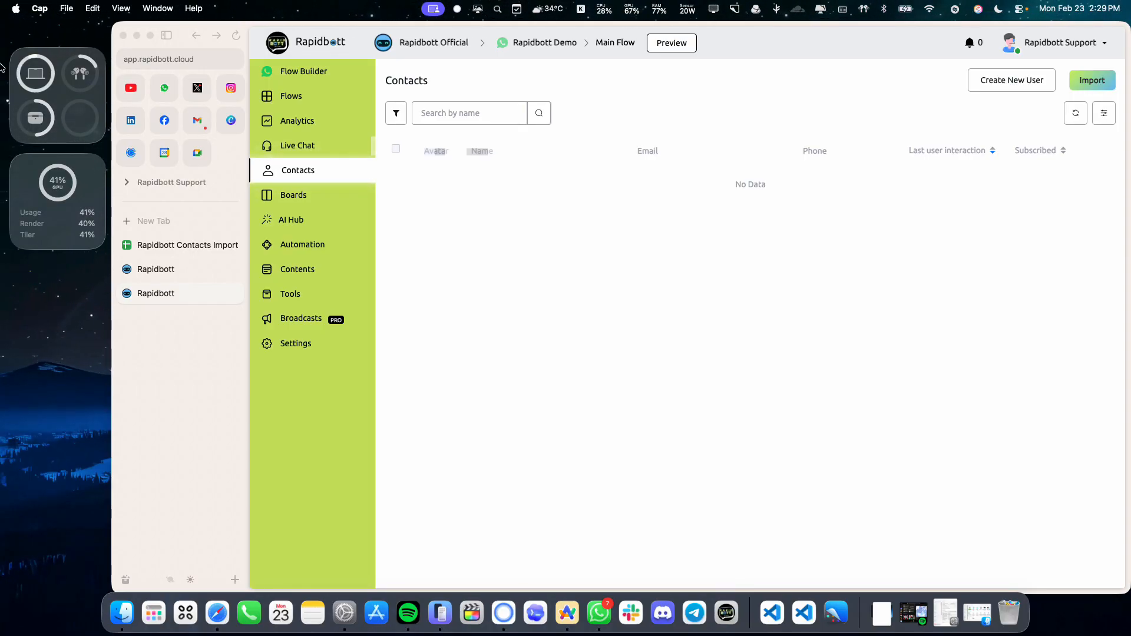
Check the columns of the Rapidbott Contacts Import spreadsheet and return to the Rapidbott contacts page
{"action": "left_click", "coordinate": [180, 252]}
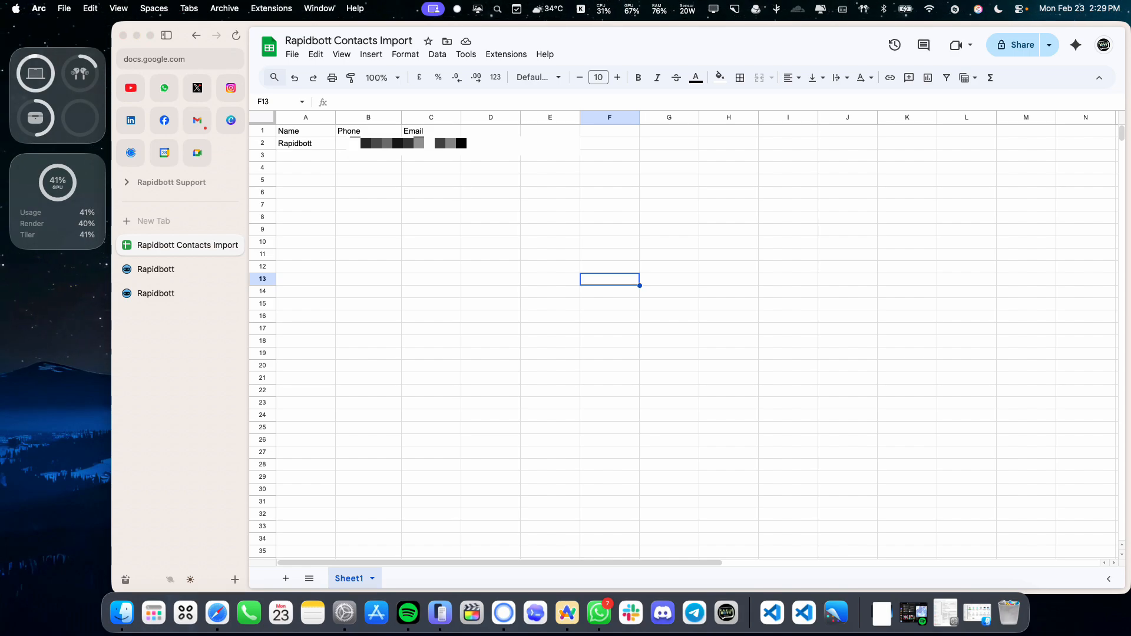
{"action": "left_click", "coordinate": [167, 293]}
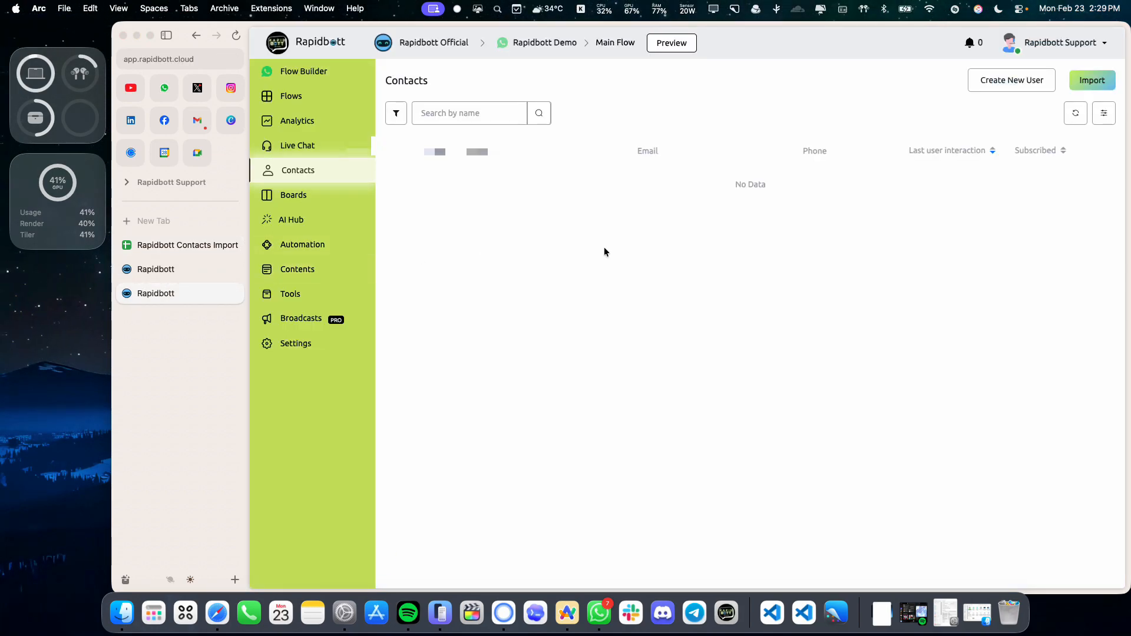
Create a Whatsapp_cloud sub flow named "Intro Message" and connect a new Send Message step to its Start node
{"action": "left_click", "coordinate": [312, 97]}
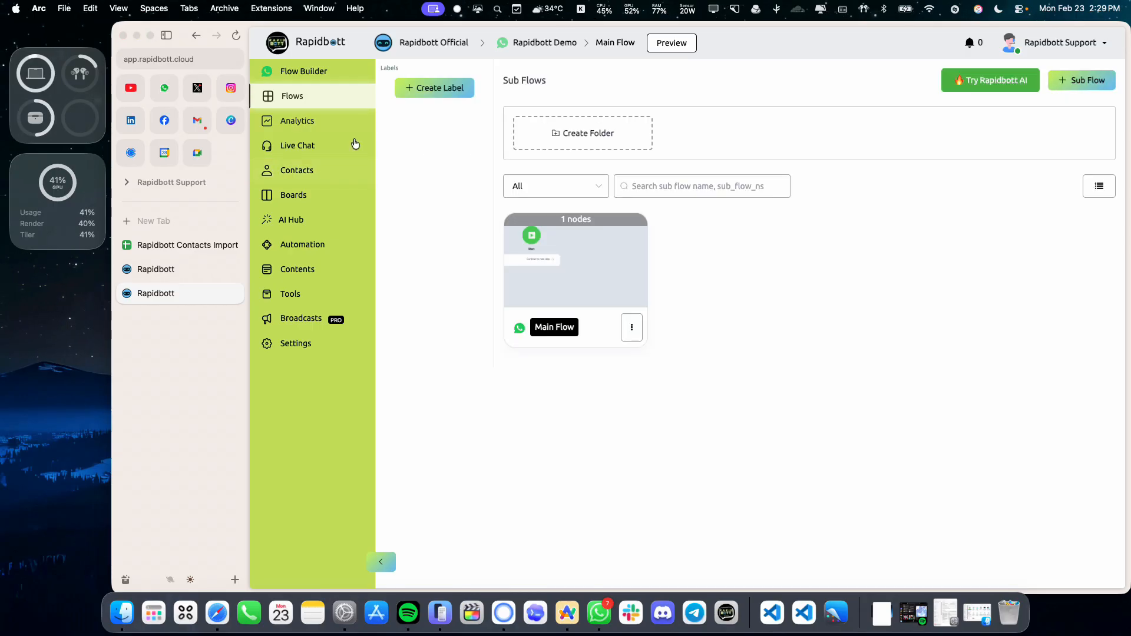
{"action": "left_click", "coordinate": [1071, 80]}
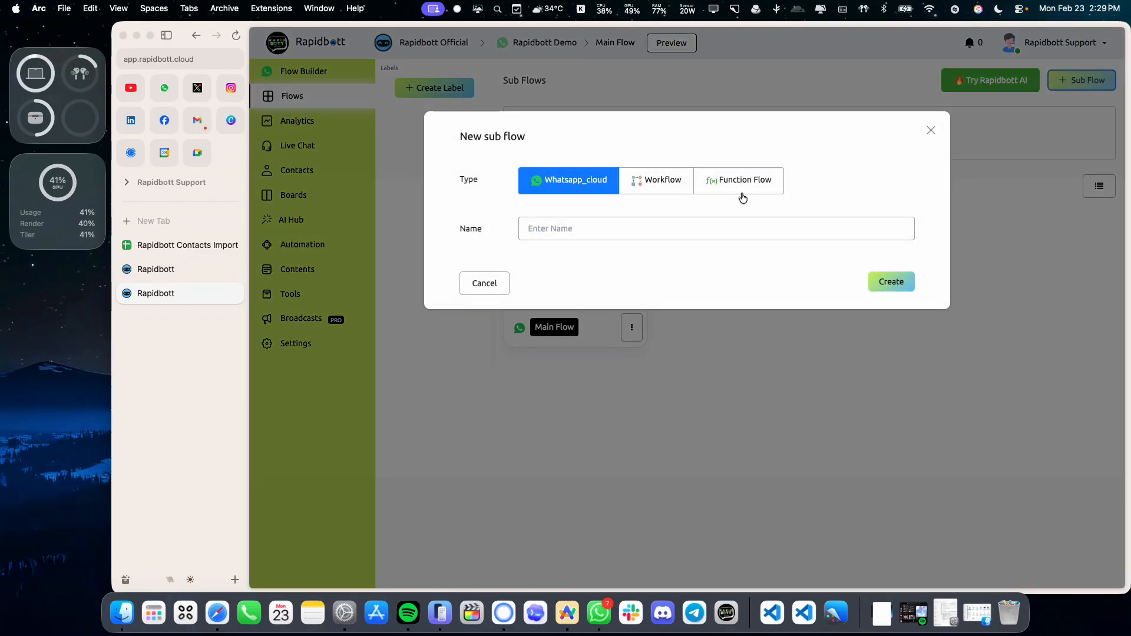
{"action": "left_click", "coordinate": [687, 229]}
{"action": "type", "text": "Intro"}
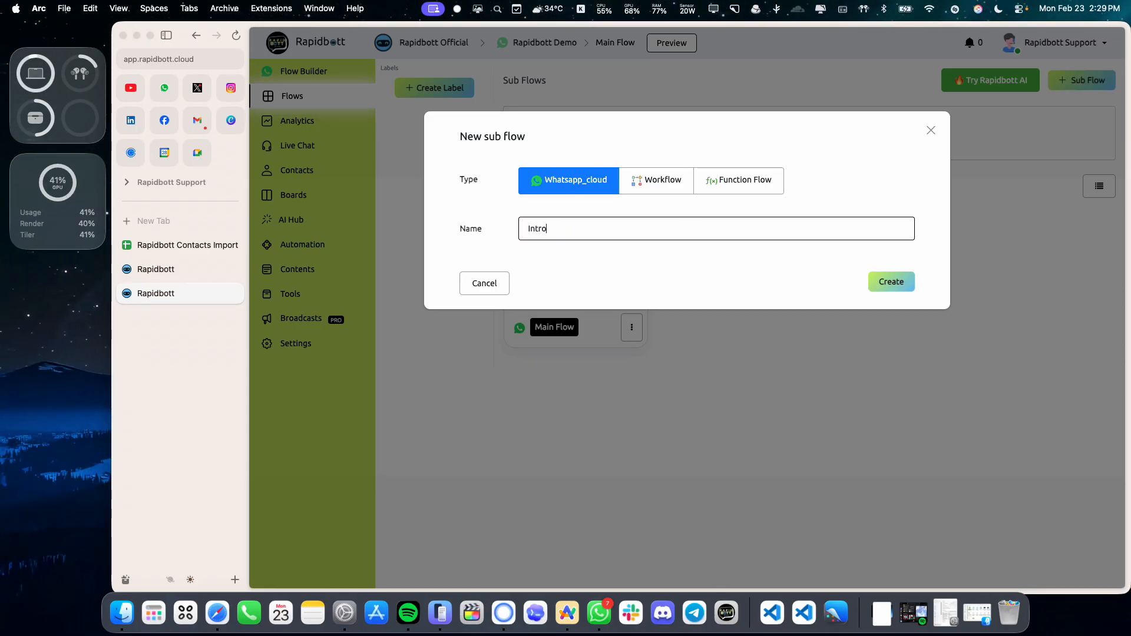
{"action": "type", "text": " Message"}
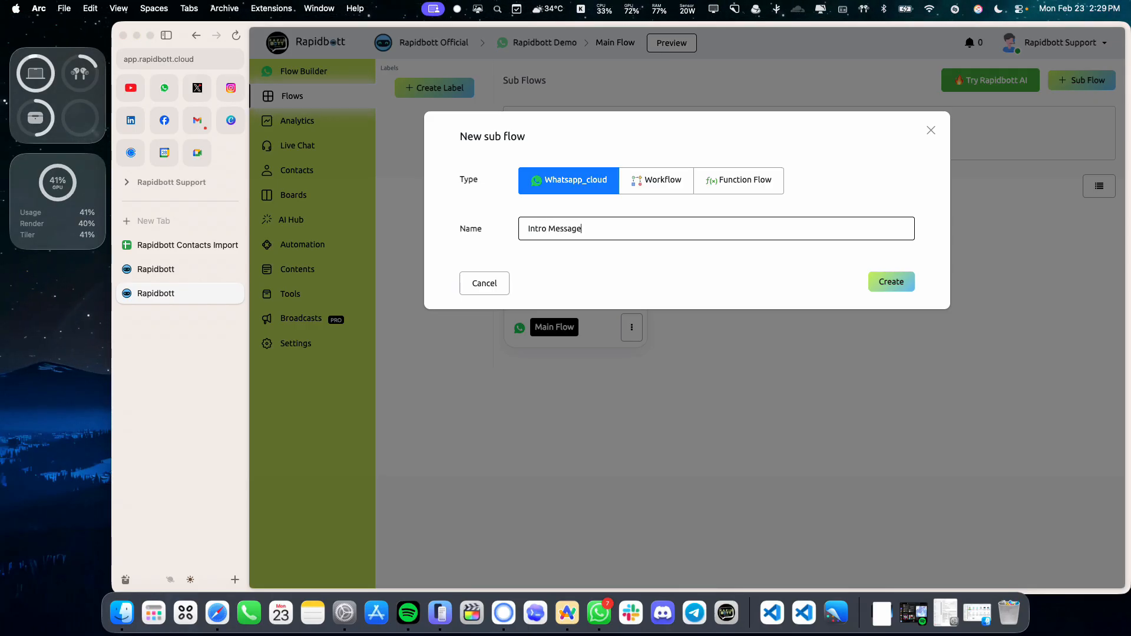
{"action": "left_click", "coordinate": [885, 272]}
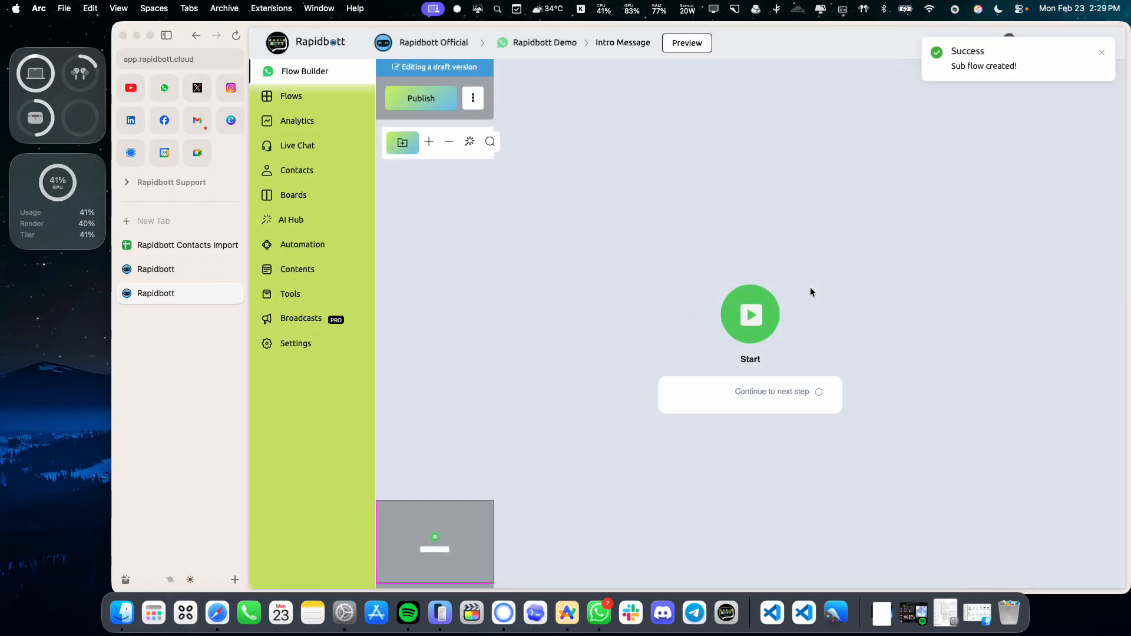
{"action": "left_click_drag", "start_coordinate": [585, 335], "coordinate": [749, 279]}
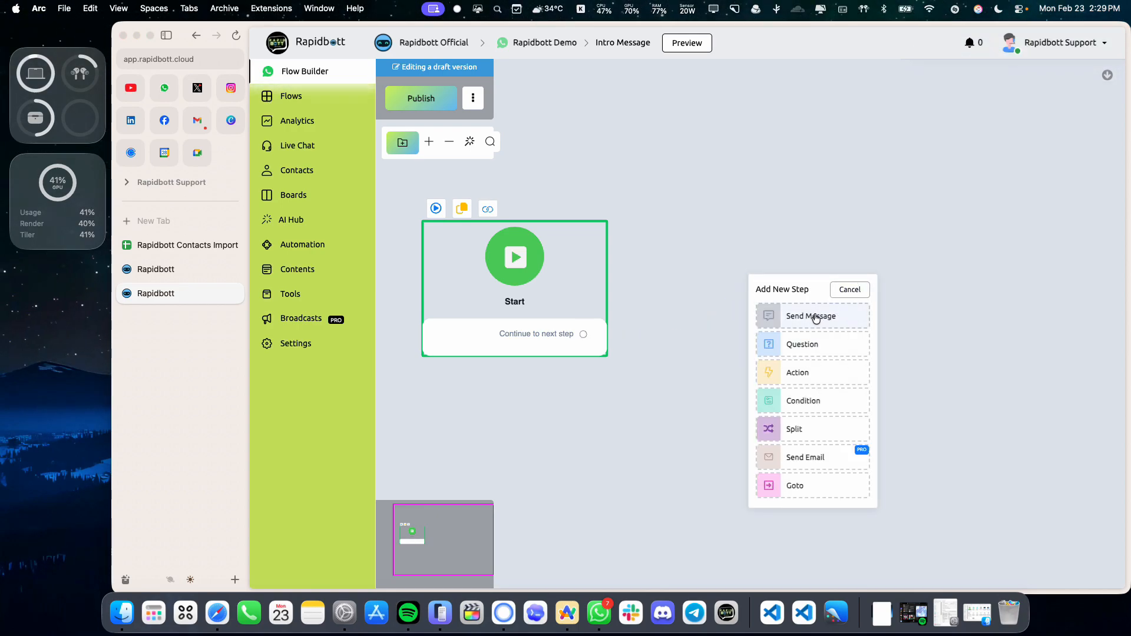
{"action": "left_click", "coordinate": [816, 316]}
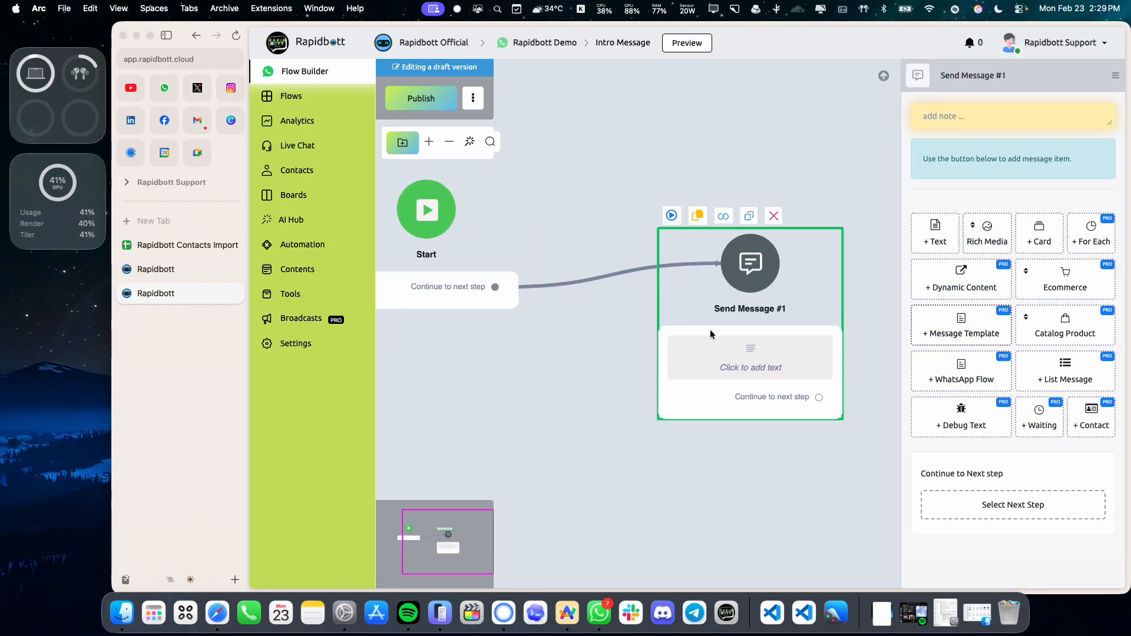
Review the WhatsApp message templates and the blank new-template form, closing the form without saving
{"action": "left_click", "coordinate": [290, 270]}
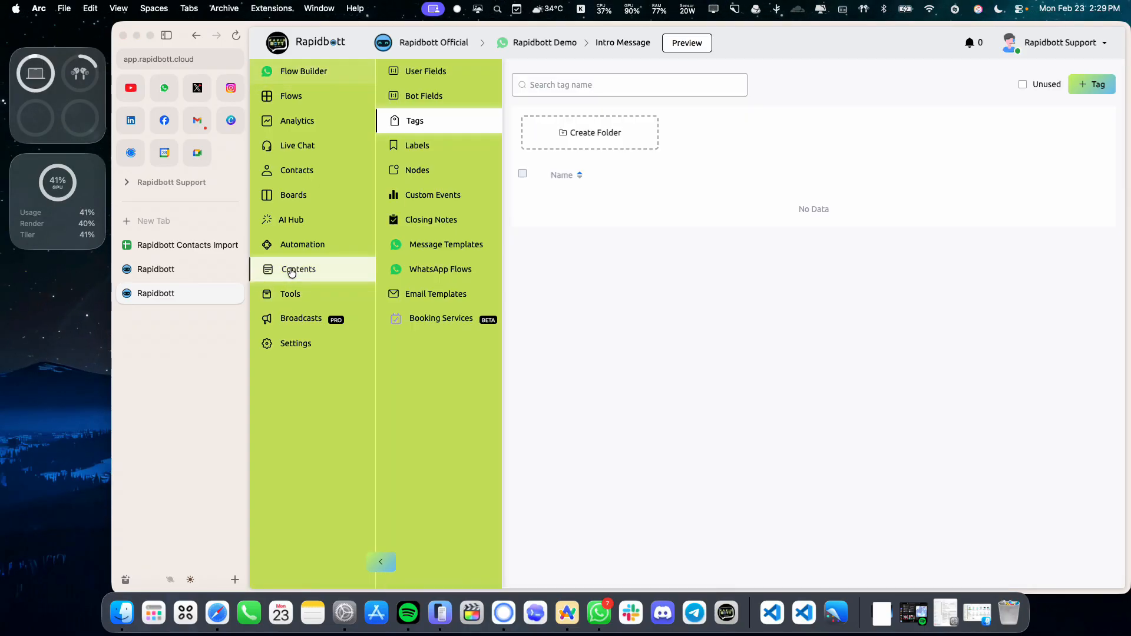
{"action": "left_click", "coordinate": [454, 245]}
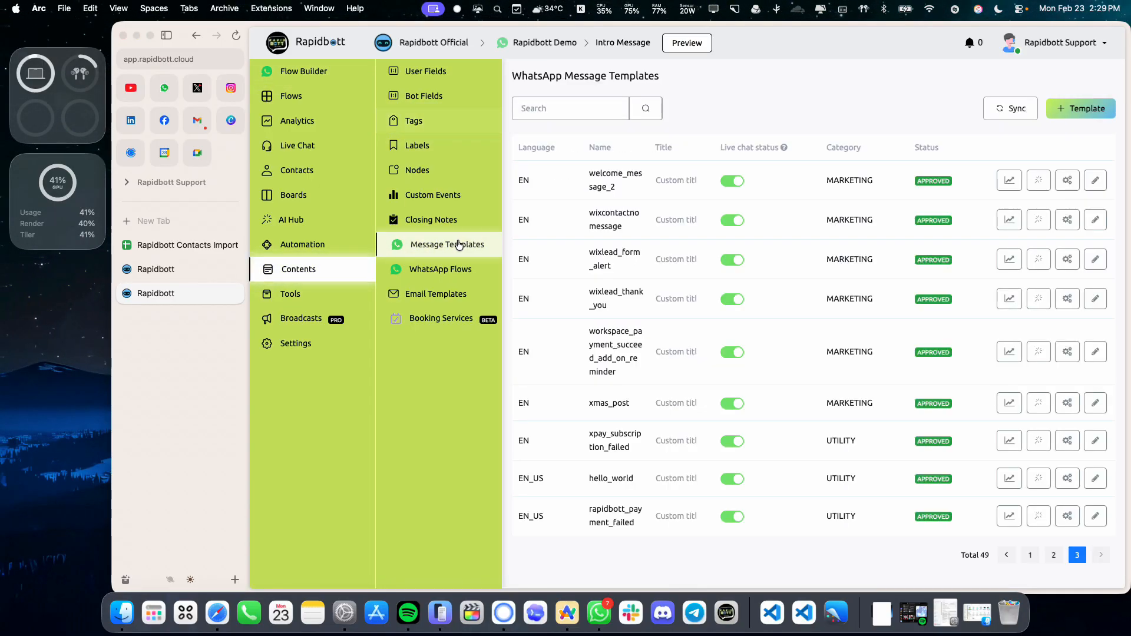
{"action": "left_click", "coordinate": [999, 101]}
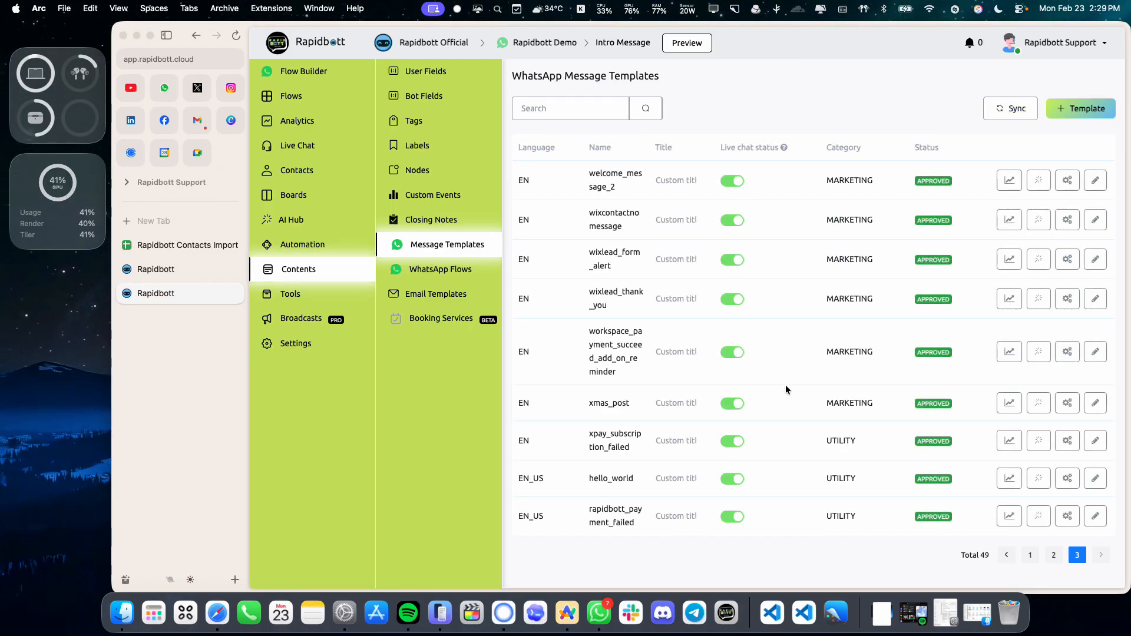
{"action": "left_click", "coordinate": [1068, 110]}
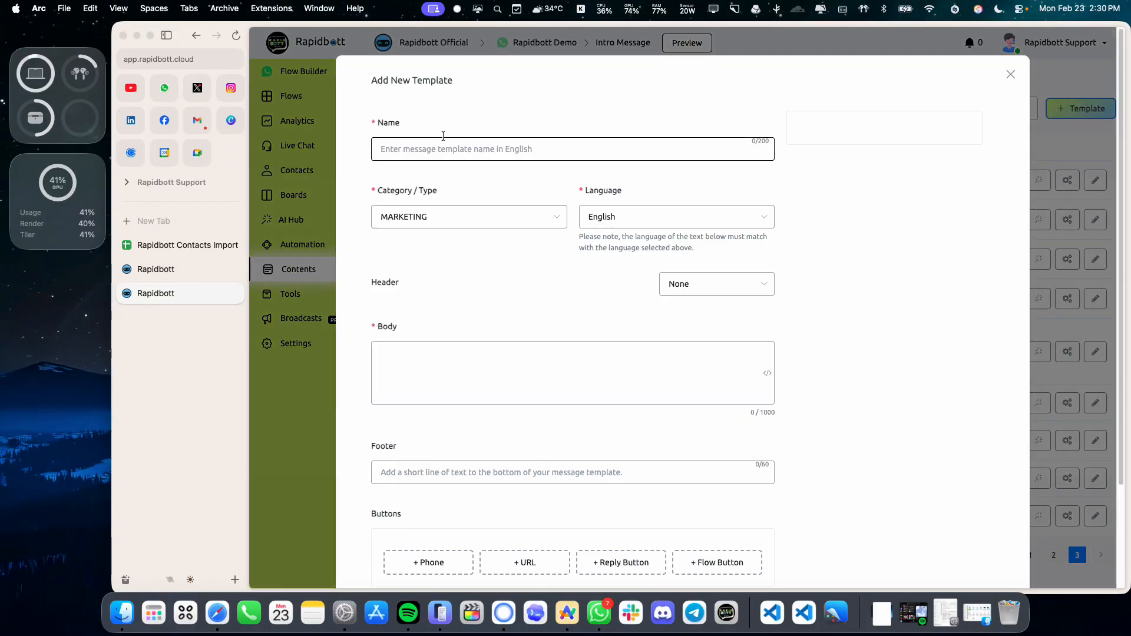
{"action": "left_click", "coordinate": [1010, 77]}
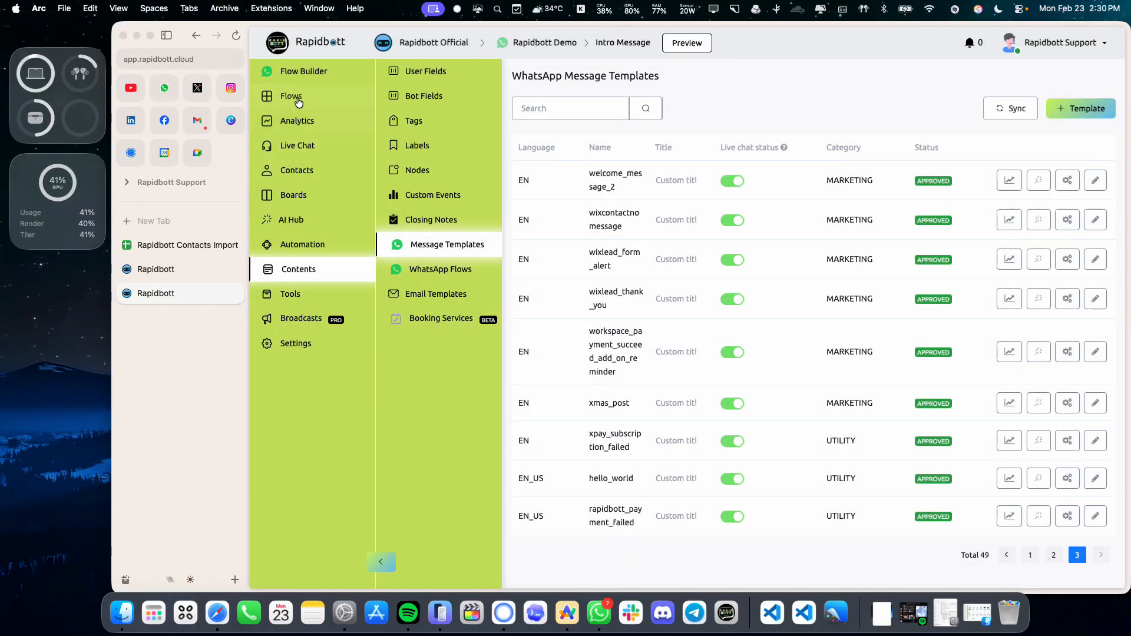
Reopen the Intro Message flow and add a Message Template item to its Send Message step
{"action": "left_click", "coordinate": [291, 95]}
{"action": "left_click", "coordinate": [759, 273]}
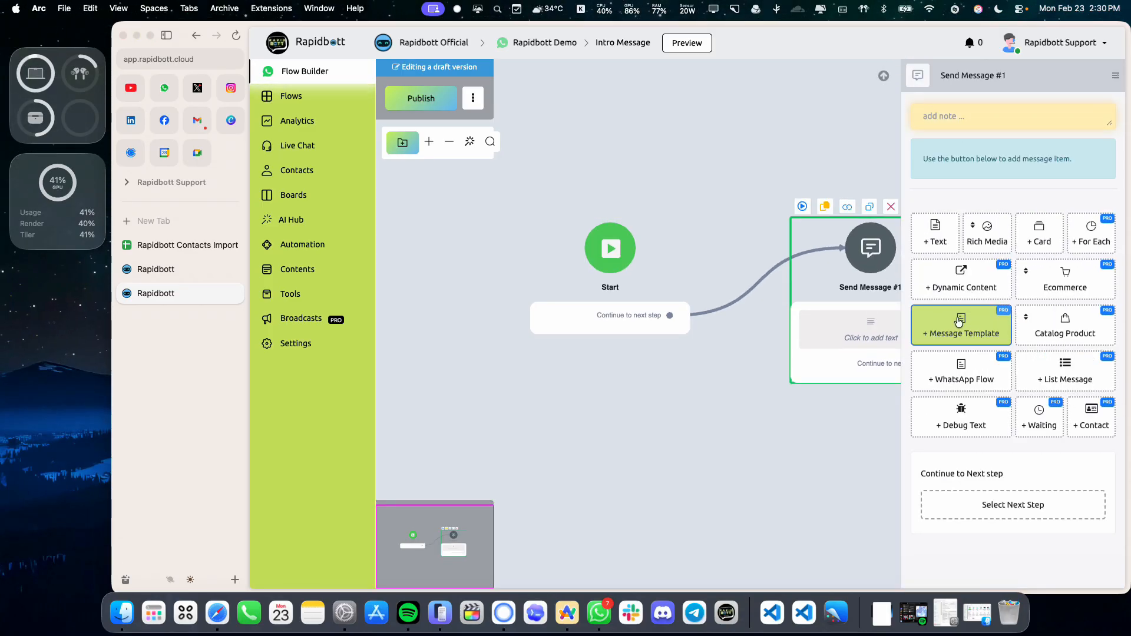
{"action": "left_click", "coordinate": [964, 343]}
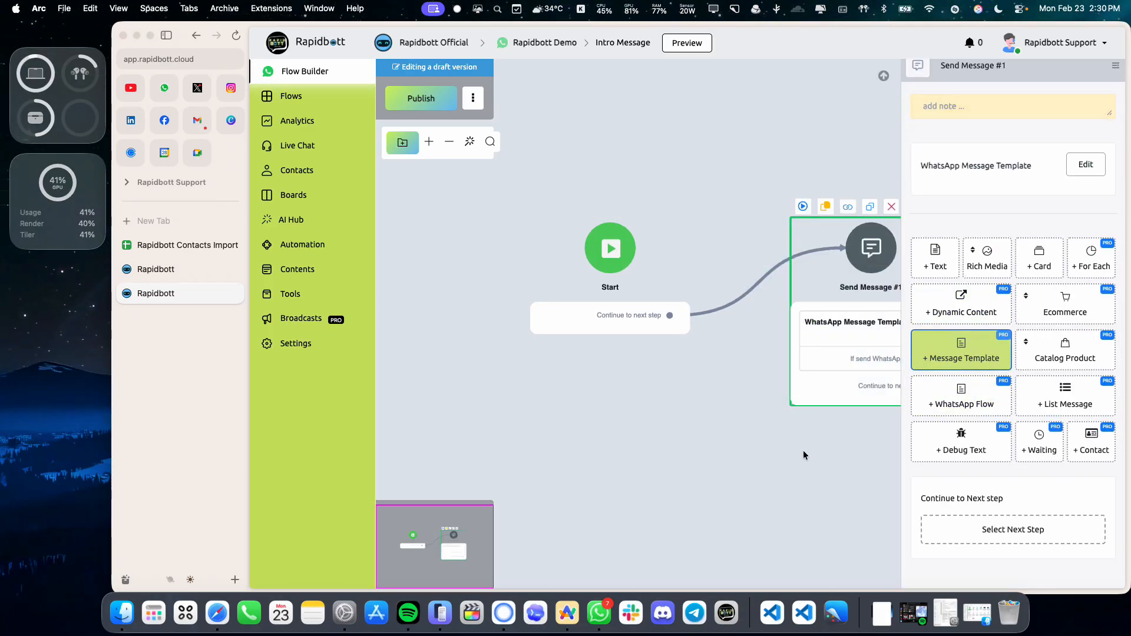
Set the WhatsApp template of the Send Message step to en_US - hello_world and save it
{"action": "left_click_drag", "start_coordinate": [828, 452], "coordinate": [603, 408]}
{"action": "left_click", "coordinate": [649, 283]}
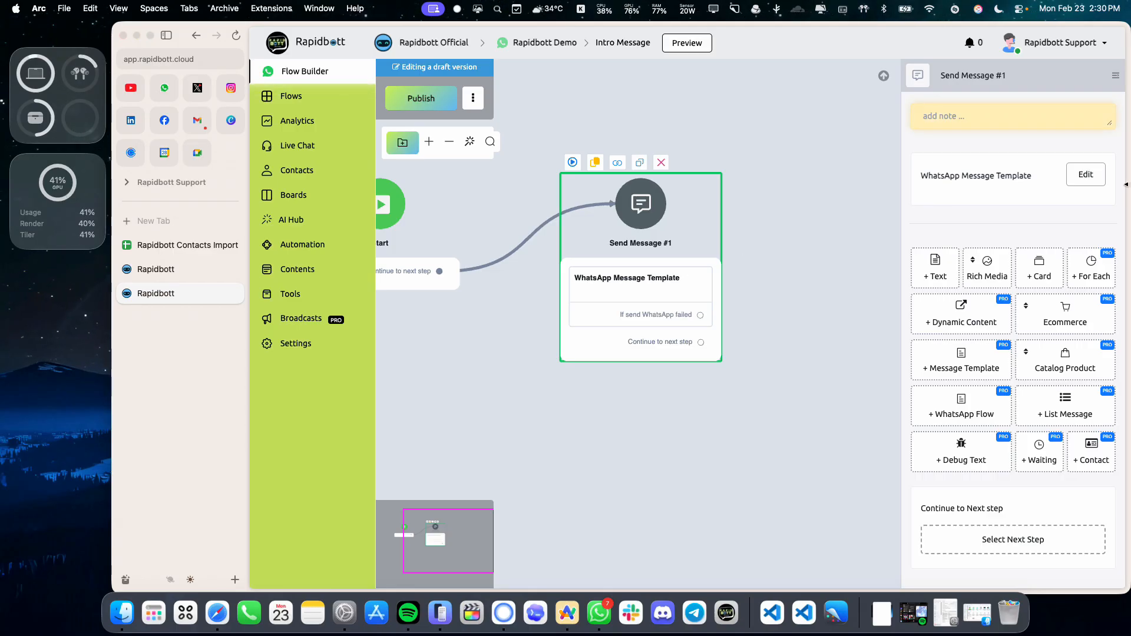
{"action": "left_click", "coordinate": [1086, 174]}
{"action": "left_click", "coordinate": [647, 150]}
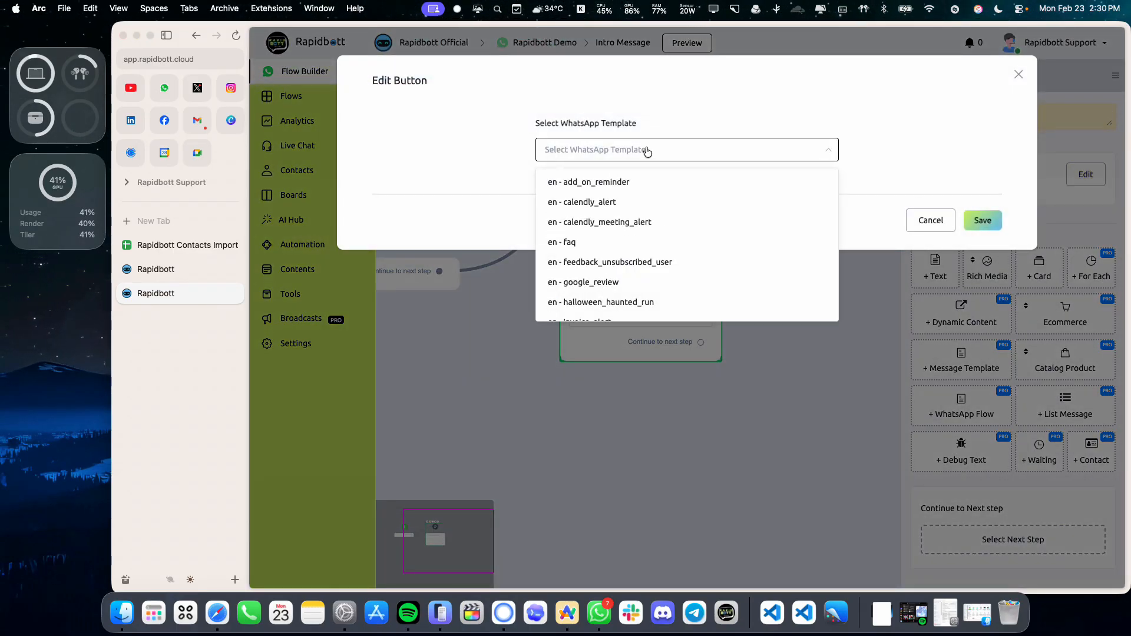
{"action": "type", "text": "helo"}
{"action": "key", "text": "BackSpace"}
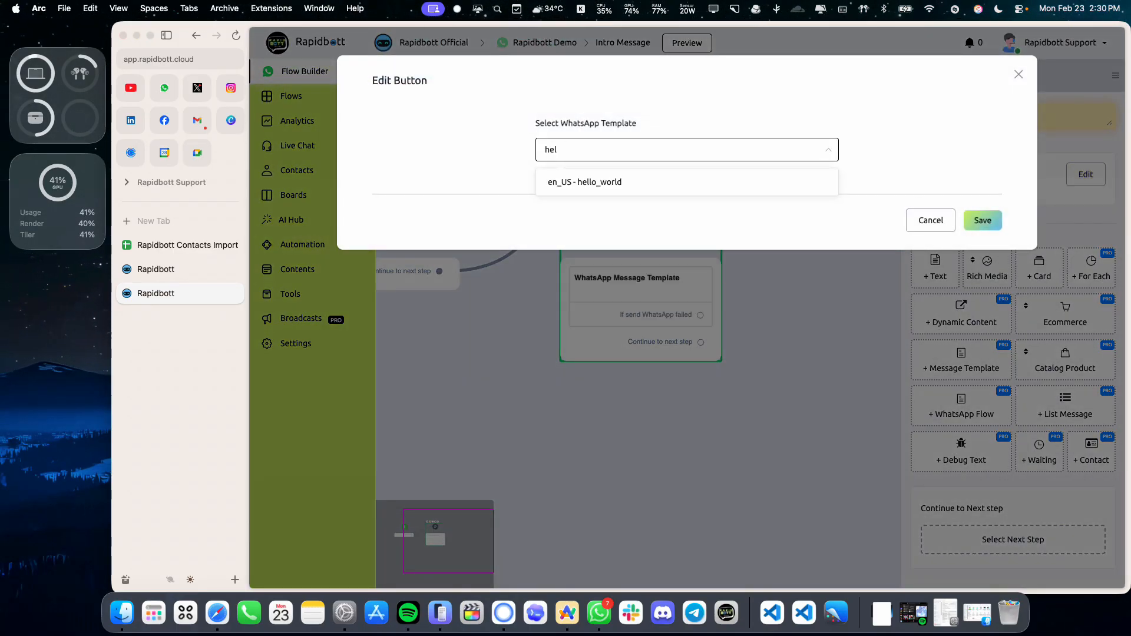
{"action": "left_click", "coordinate": [622, 175]}
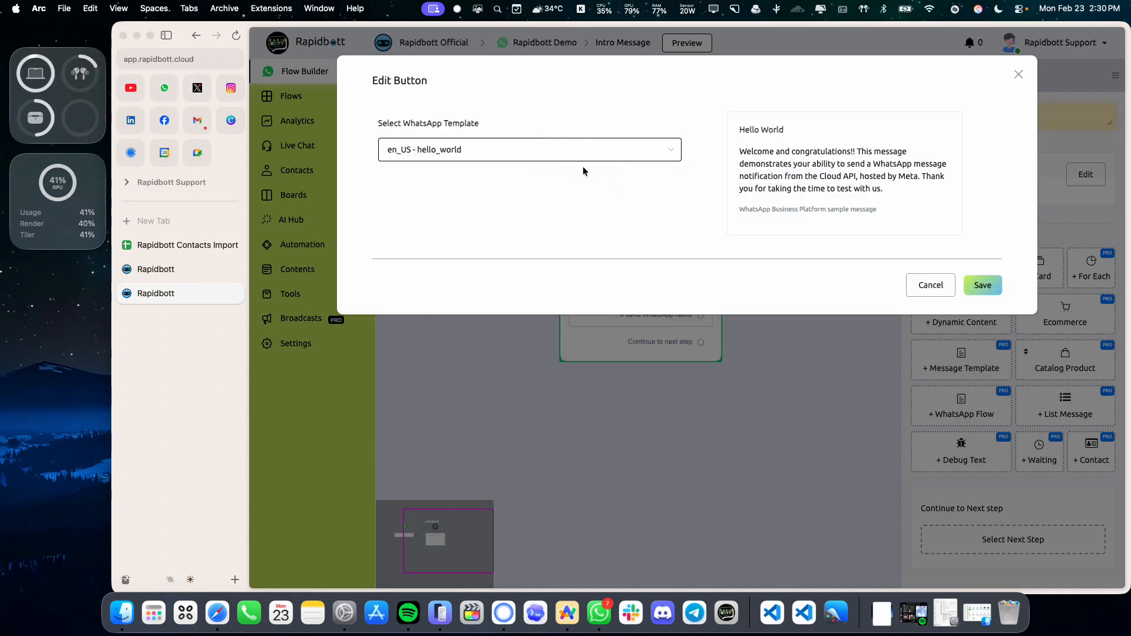
{"action": "left_click", "coordinate": [978, 284]}
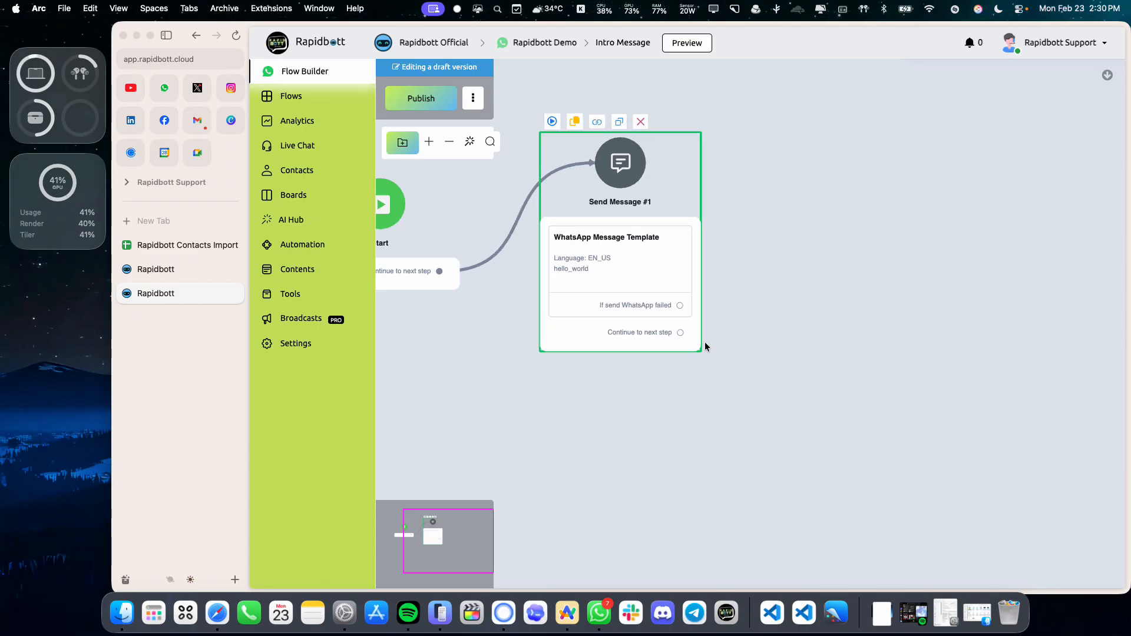
Connect a new Action step after the Send Message step and add an Email Notification action to it
{"action": "left_click_drag", "start_coordinate": [681, 333], "coordinate": [794, 260]}
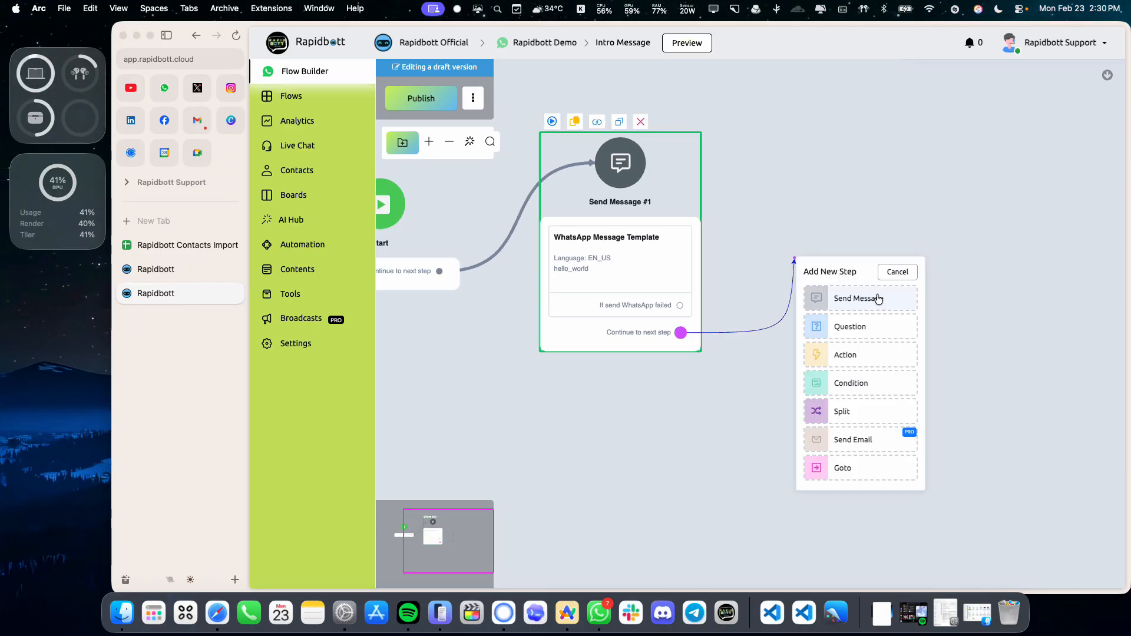
{"action": "left_click", "coordinate": [855, 355]}
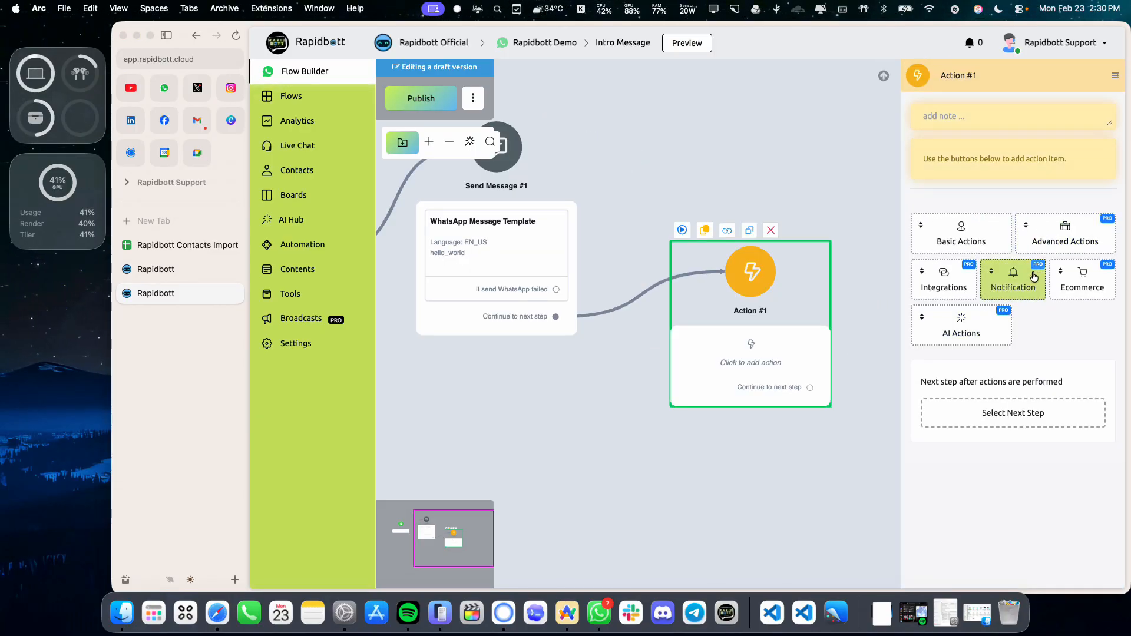
{"action": "left_click", "coordinate": [1014, 279]}
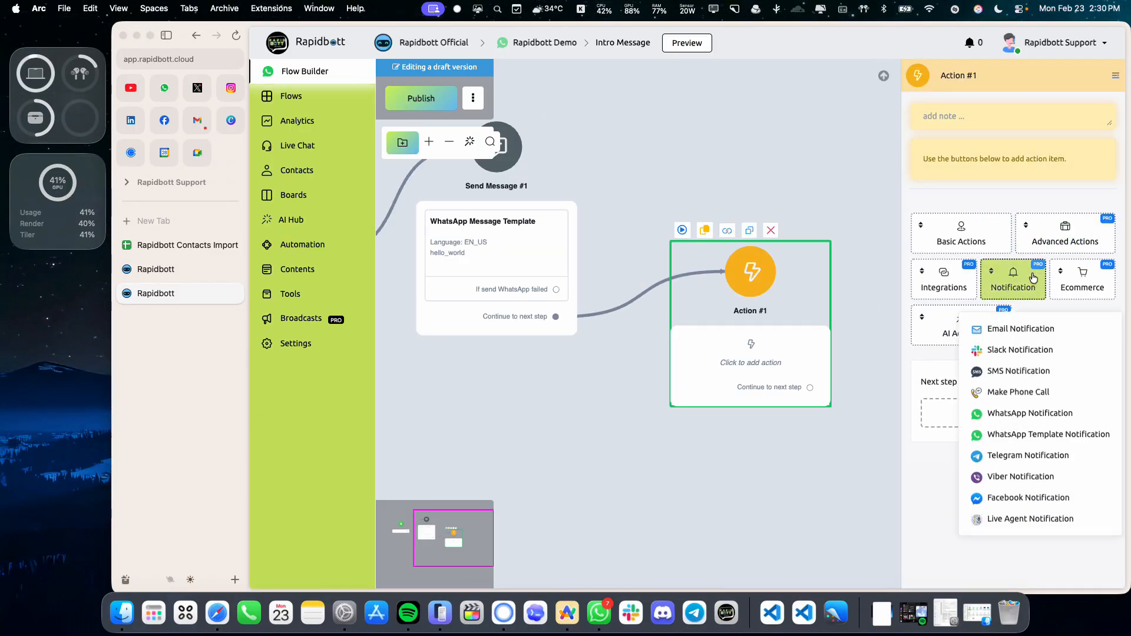
{"action": "left_click", "coordinate": [1017, 333]}
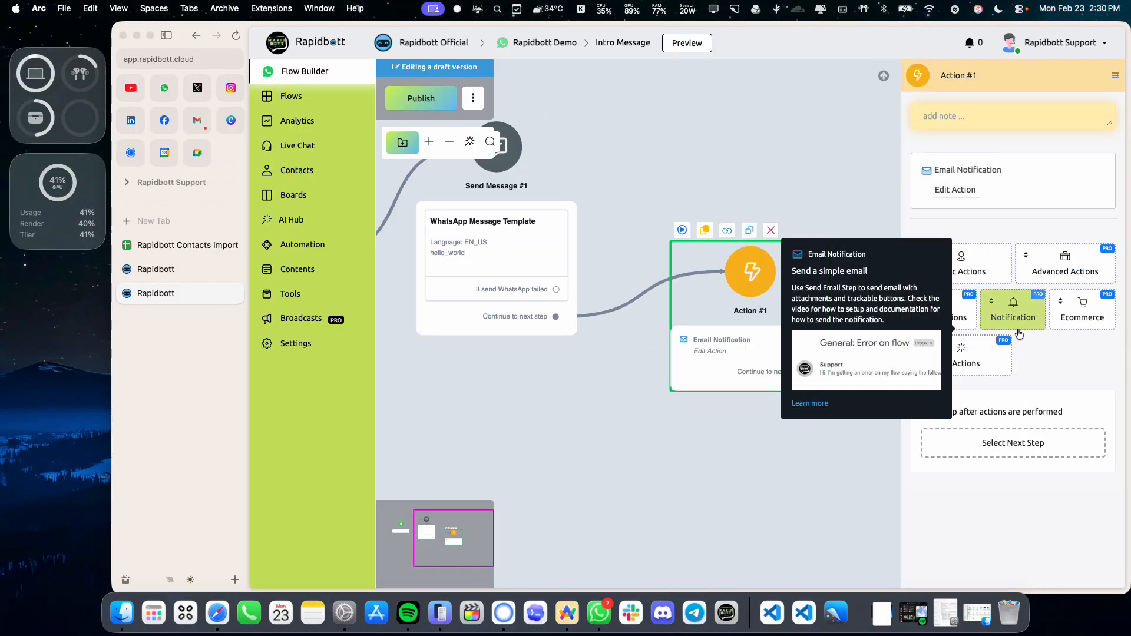
Set the email notification's profile to the Gmail support account and its recipient to the Email variable
{"action": "left_click", "coordinate": [951, 189]}
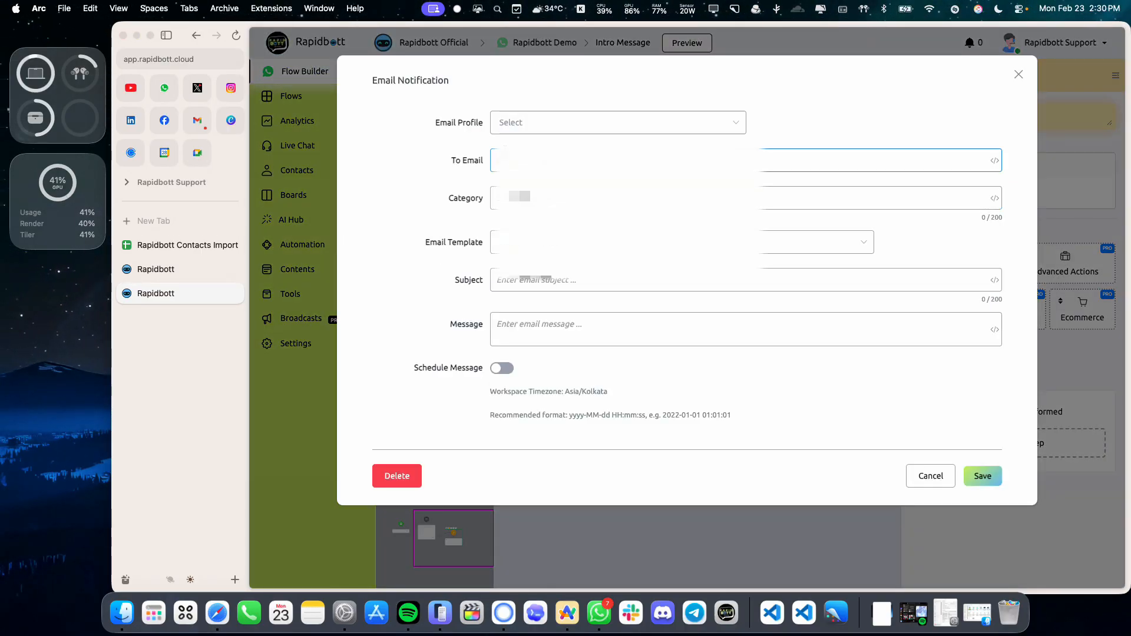
{"action": "left_click", "coordinate": [515, 125]}
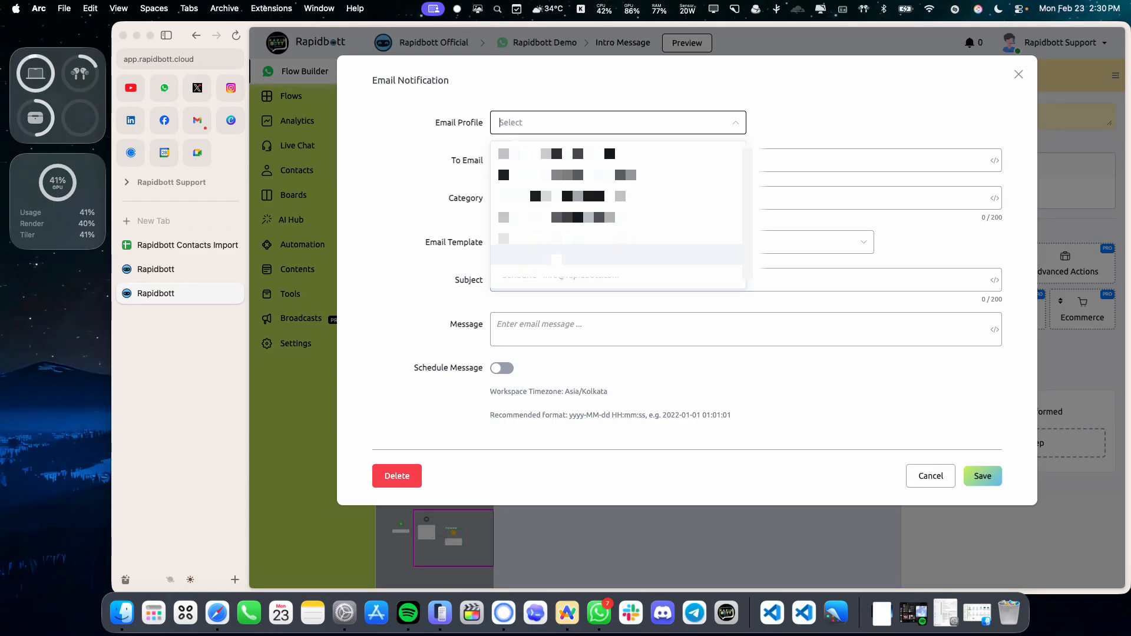
{"action": "left_click", "coordinate": [557, 254]}
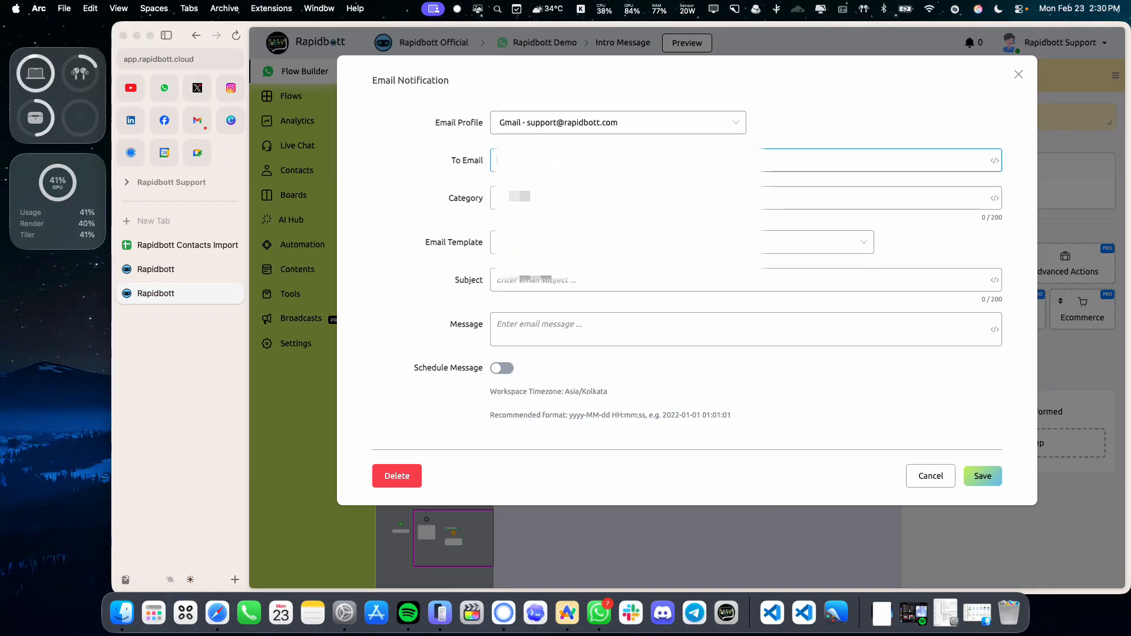
{"action": "type", "text": "{{em"}
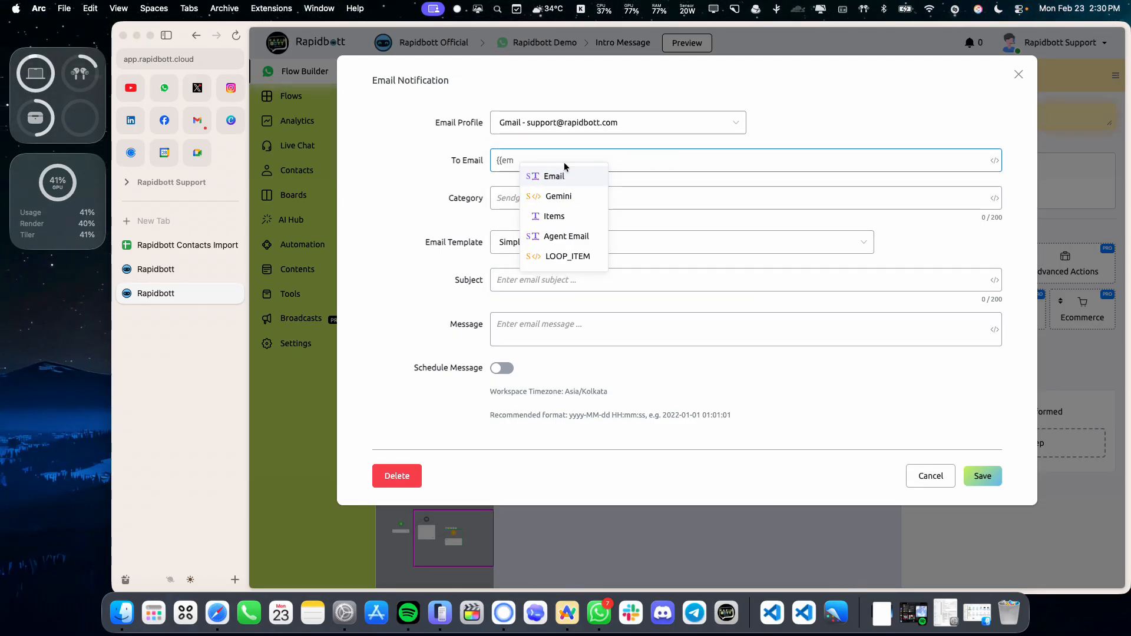
{"action": "left_click", "coordinate": [564, 176]}
{"action": "left_click", "coordinate": [639, 196]}
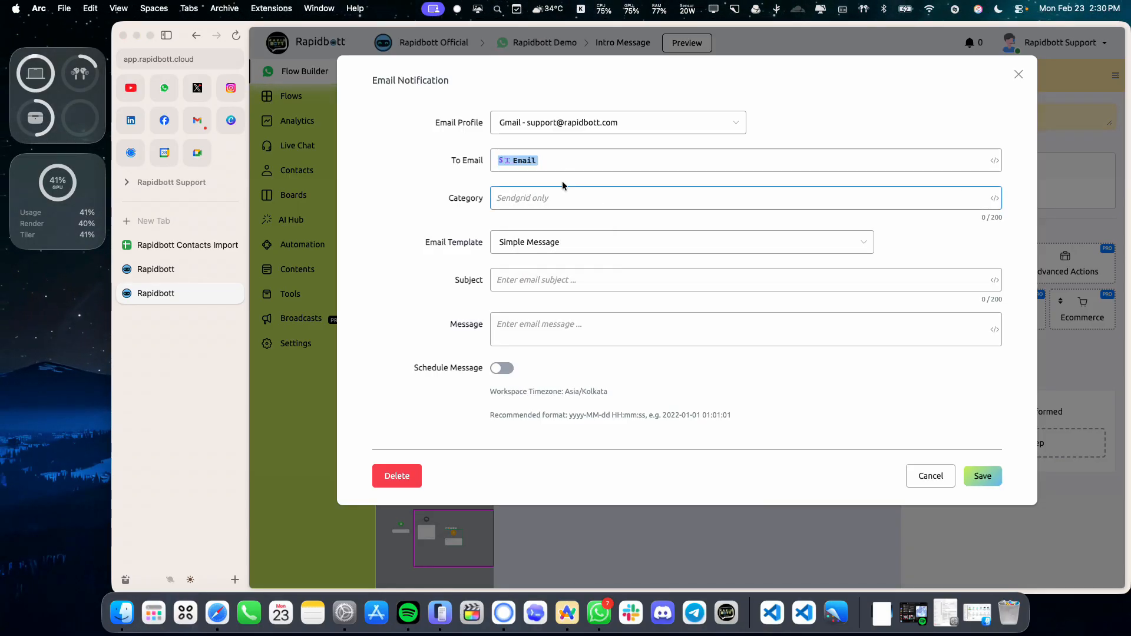
{"action": "left_click", "coordinate": [533, 168]}
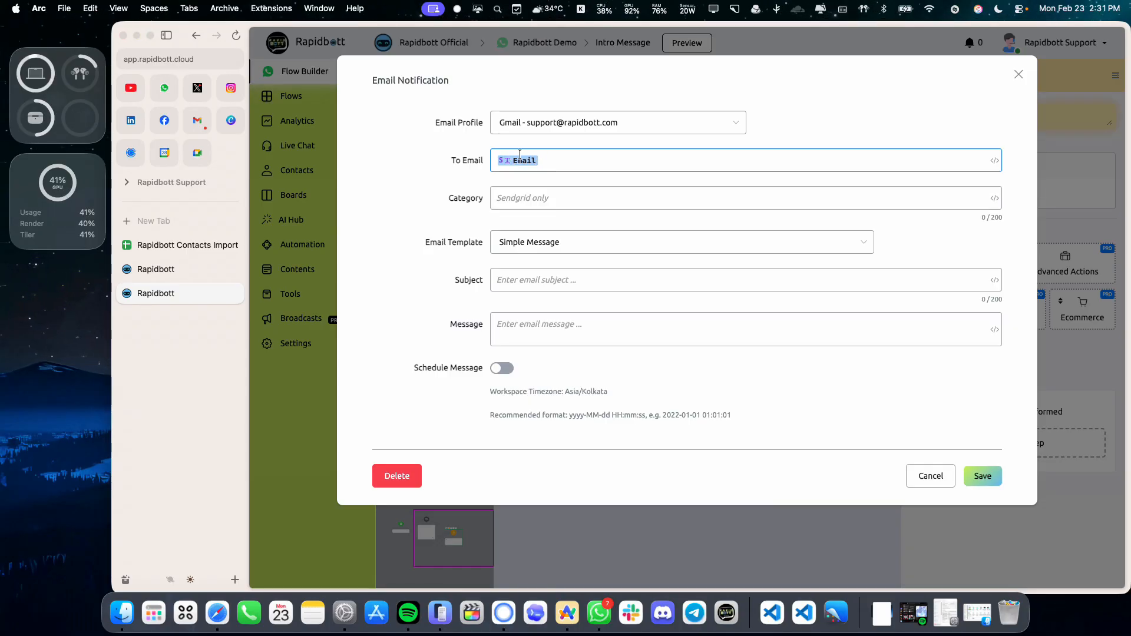
Enter "Test" as the email notification's subject and "test" as its message, and save the notification
{"action": "left_click", "coordinate": [513, 280]}
{"action": "type", "text": "Test"}
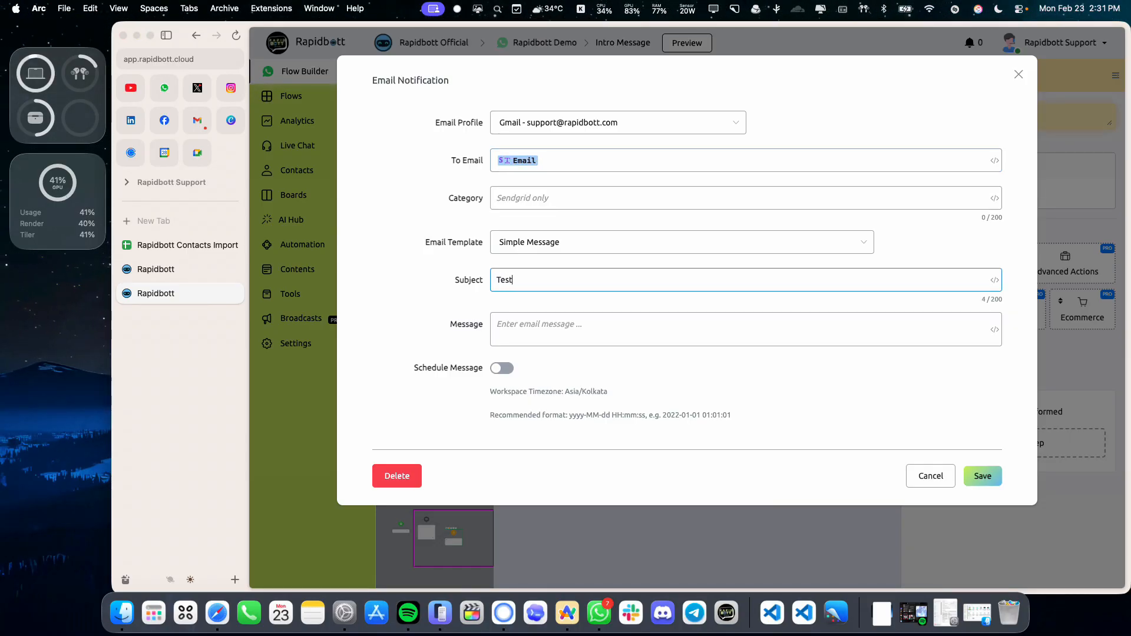
{"action": "left_click", "coordinate": [520, 318]}
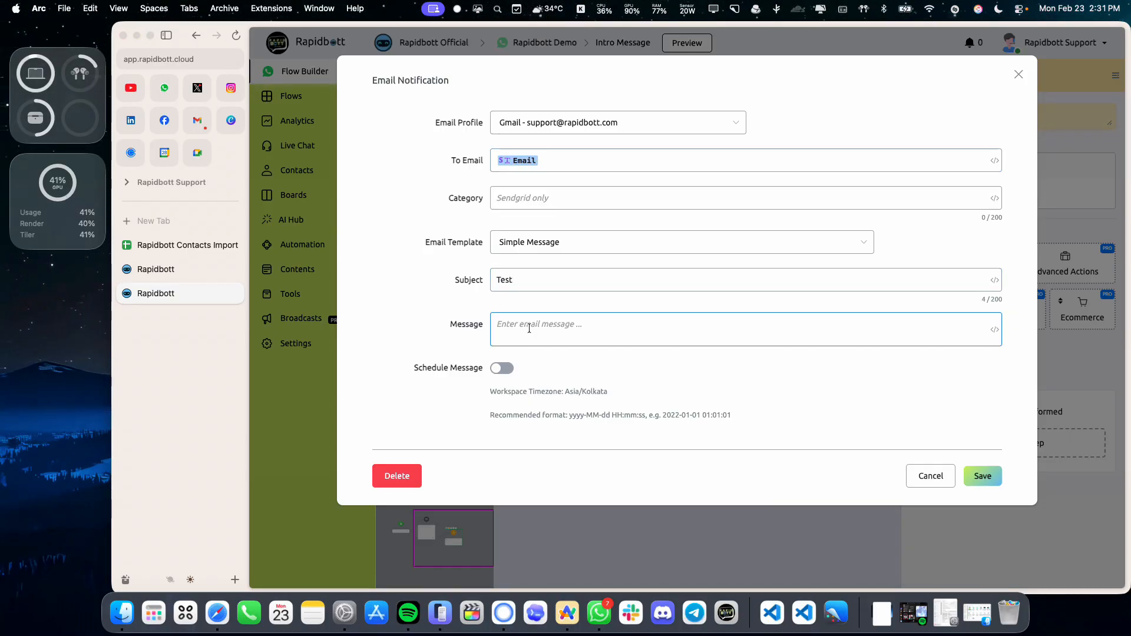
{"action": "type", "text": "test"}
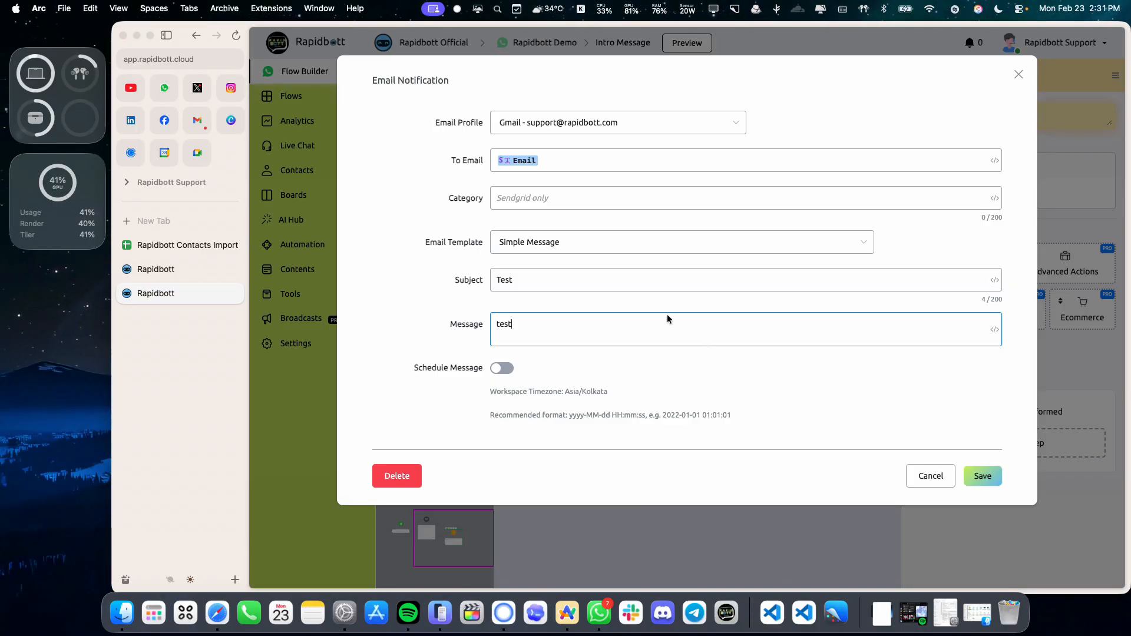
{"action": "left_click", "coordinate": [983, 476]}
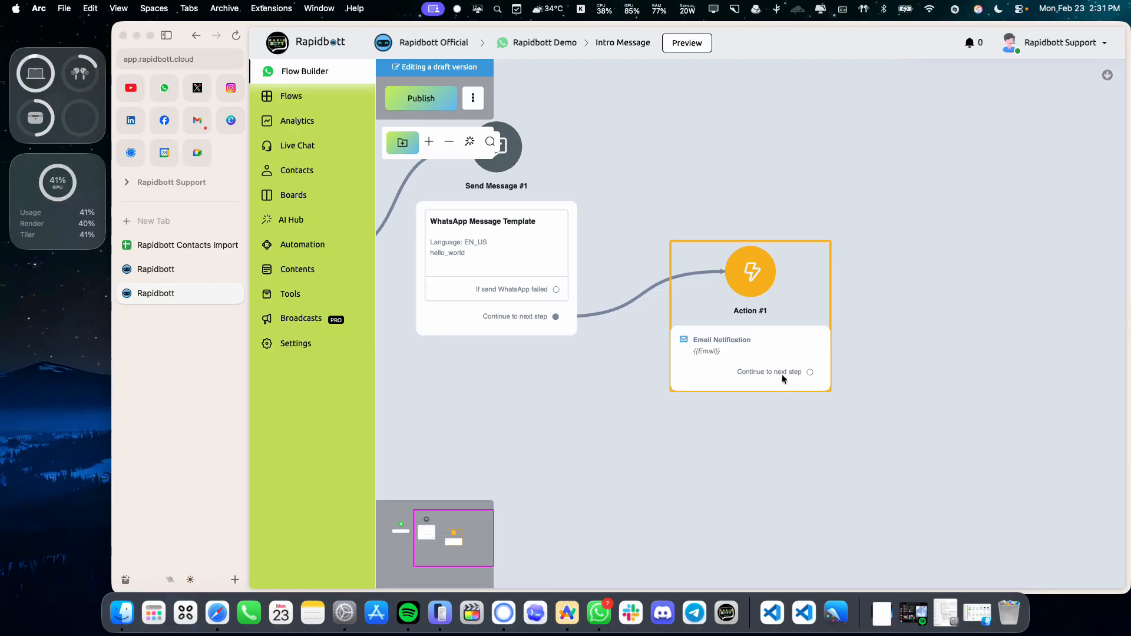
Publish the Intro Message flow, and add a Set Email Opt-In basic action to the Action step
{"action": "left_click", "coordinate": [421, 98]}
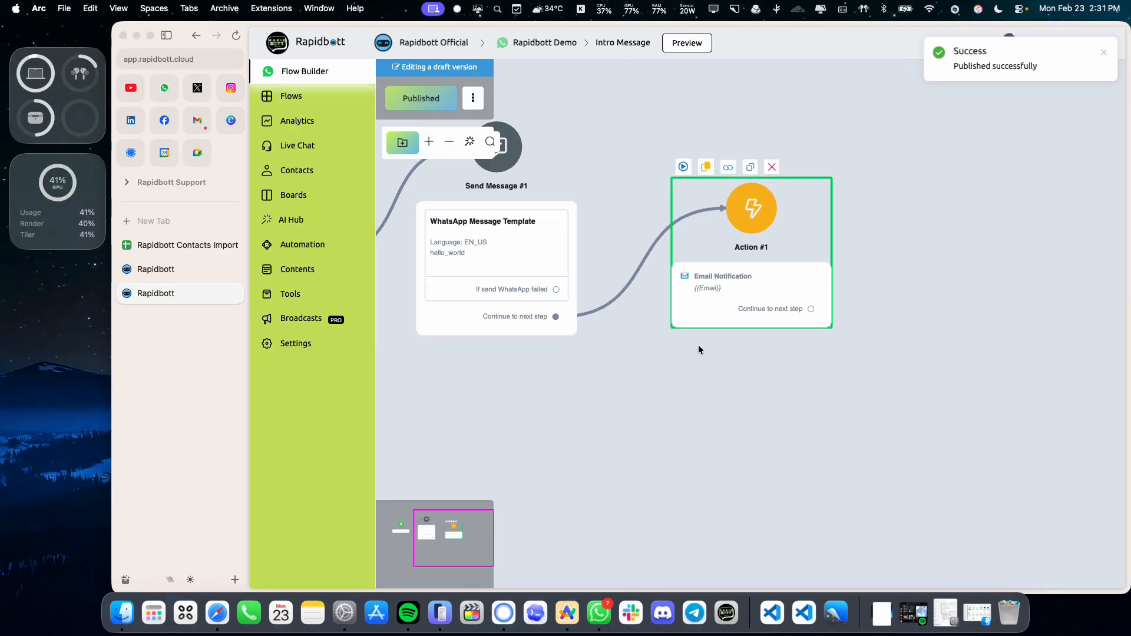
{"action": "left_click_drag", "start_coordinate": [700, 358], "coordinate": [775, 368]}
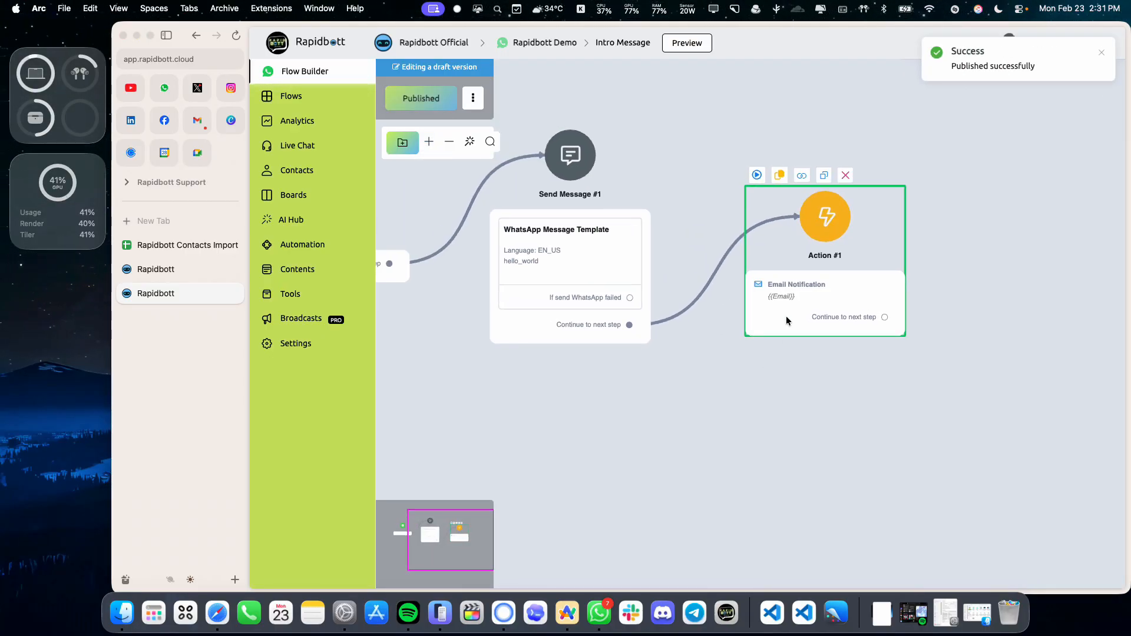
{"action": "left_click", "coordinate": [808, 290]}
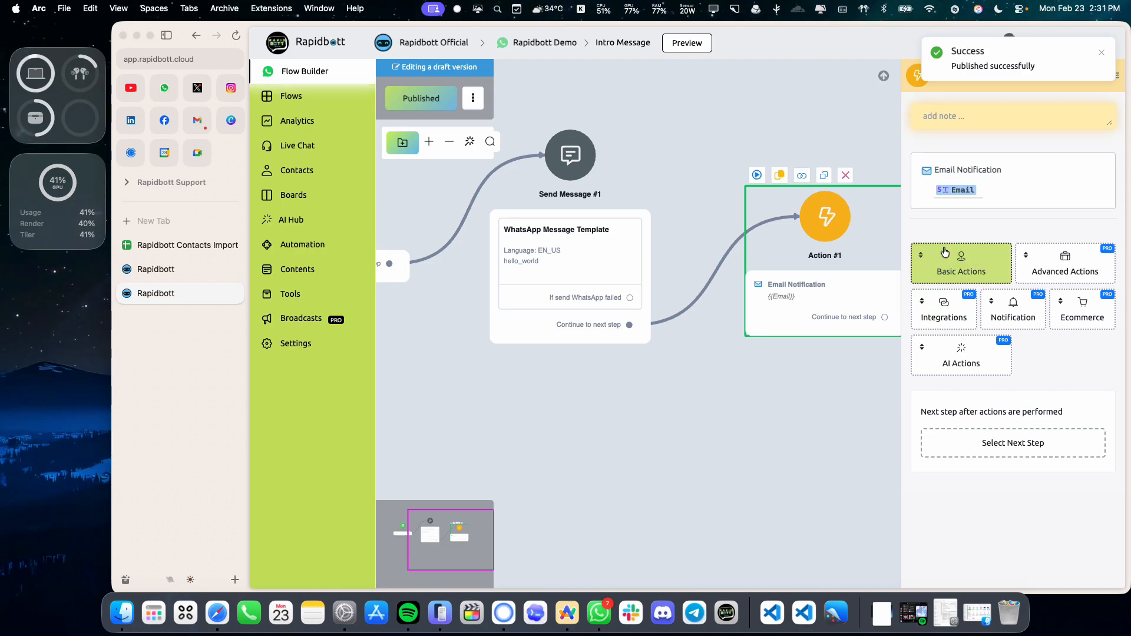
{"action": "left_click", "coordinate": [955, 261]}
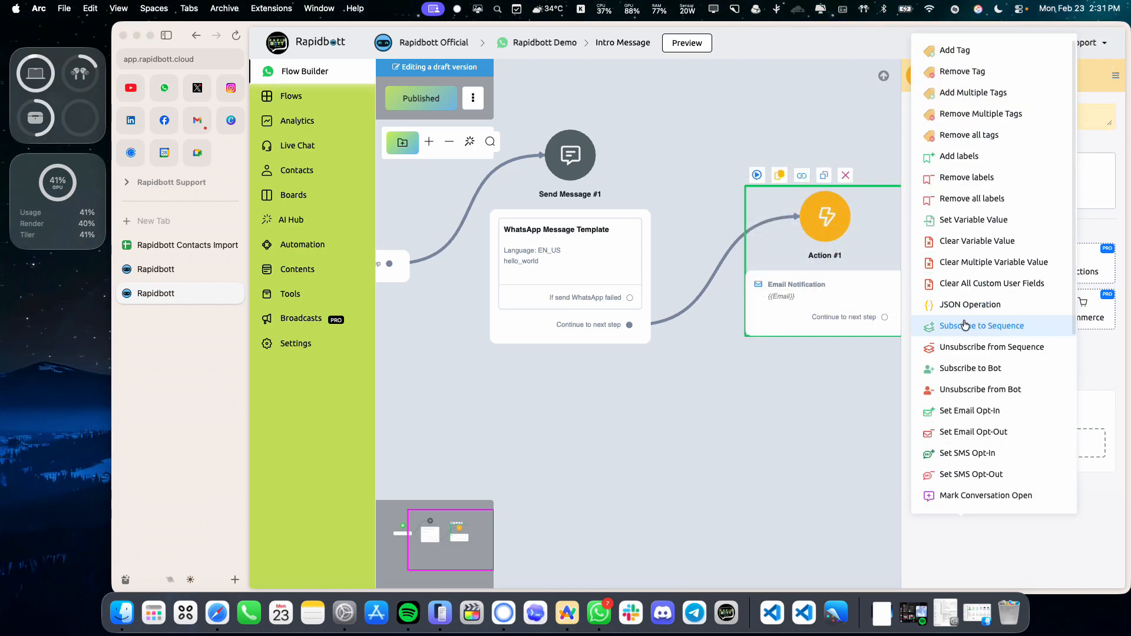
{"action": "scroll", "coordinate": [978, 324], "scroll_direction": "down", "scroll_amount": 5}
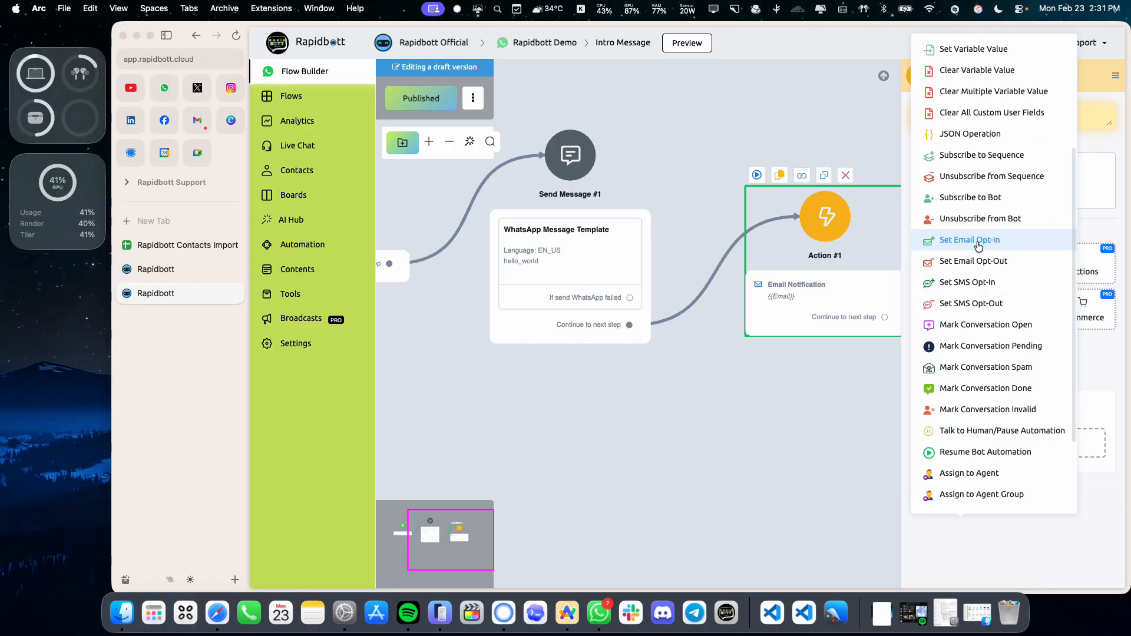
{"action": "left_click", "coordinate": [979, 242]}
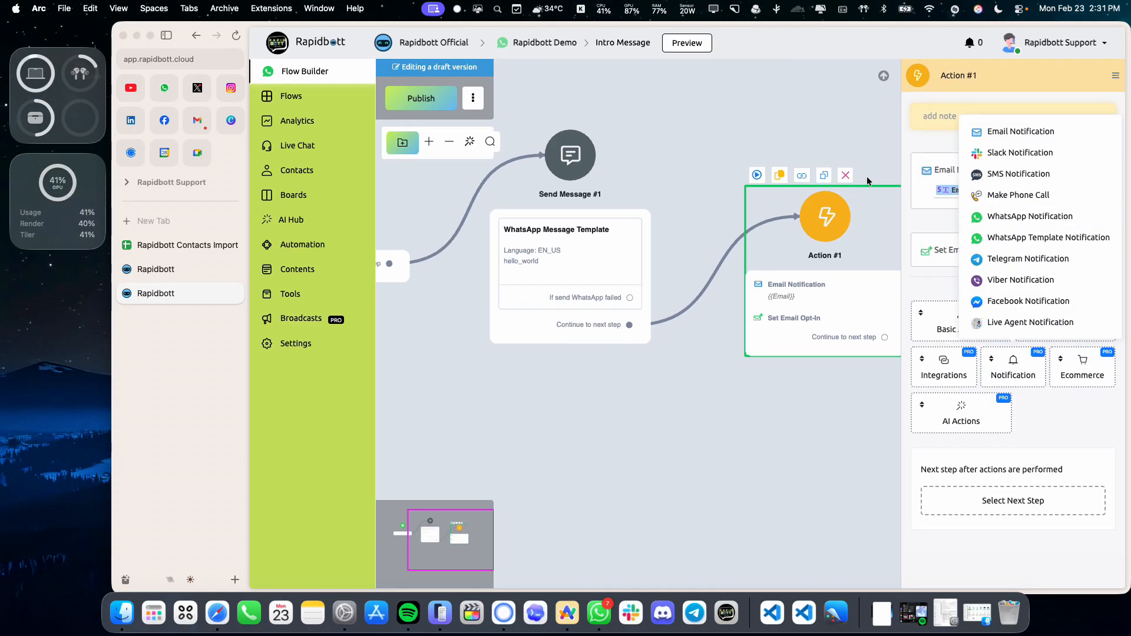
Move Set Email Opt-In ahead of the Email Notification in the Action step and publish the flow again
{"action": "left_click_drag", "start_coordinate": [1001, 225], "coordinate": [1003, 143]}
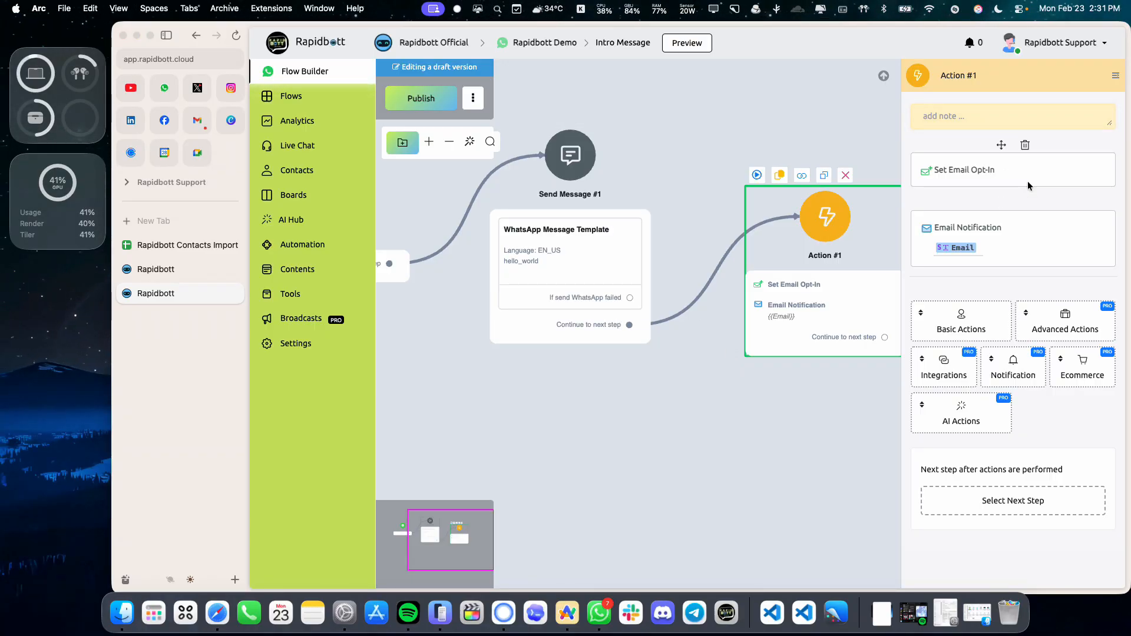
{"action": "left_click", "coordinate": [439, 99]}
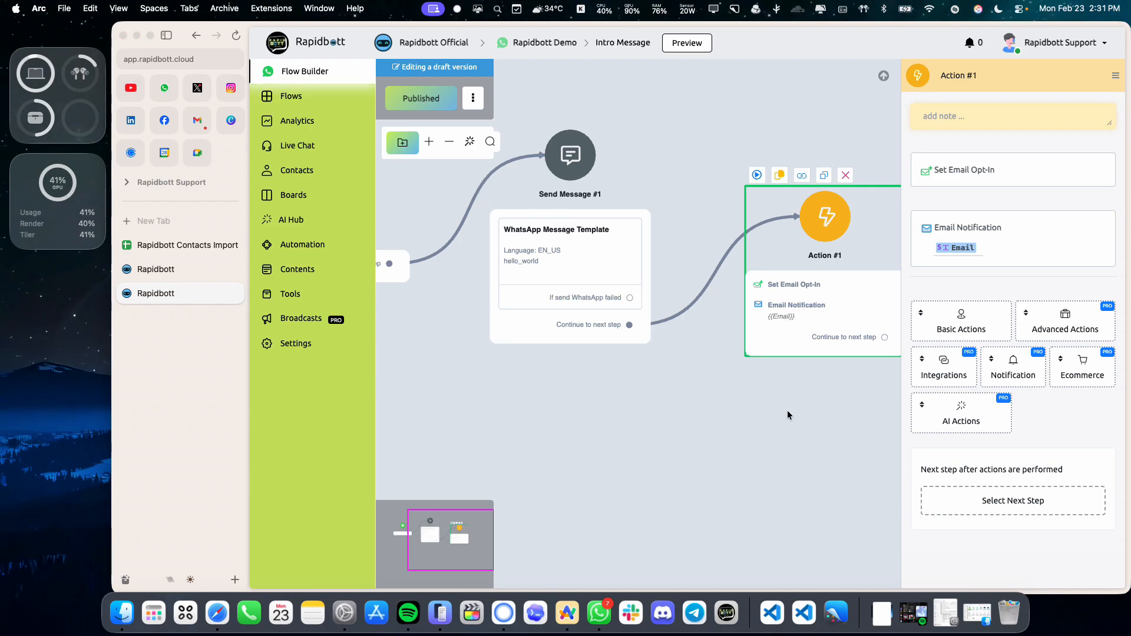
{"action": "left_click_drag", "start_coordinate": [794, 412], "coordinate": [712, 413]}
{"action": "mouse_move", "coordinate": [937, 171]}
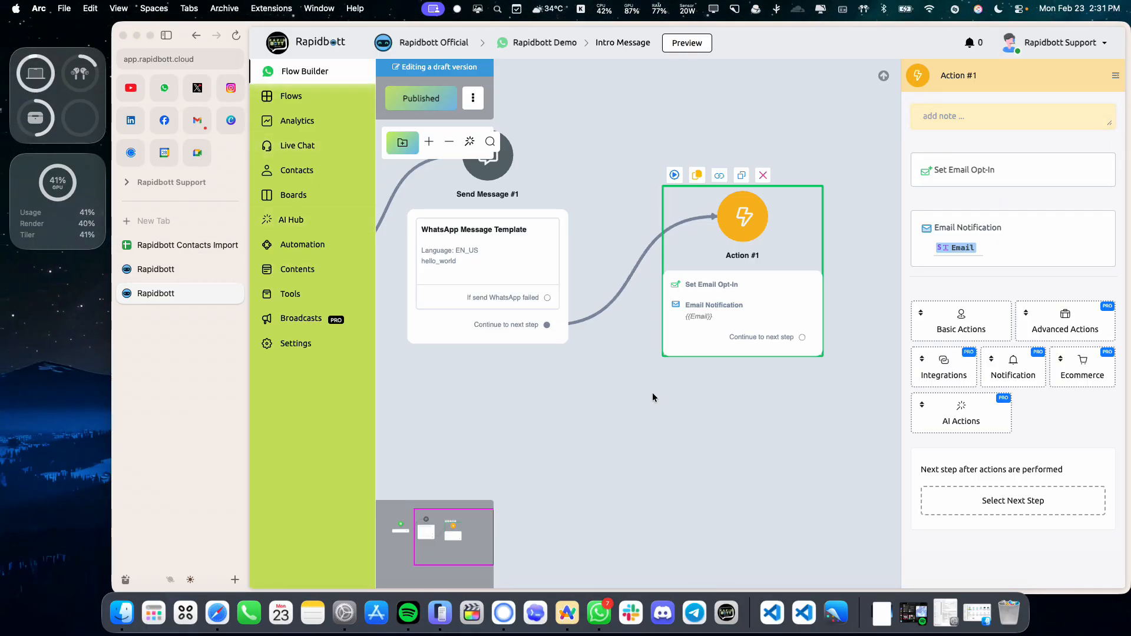
{"action": "left_click_drag", "start_coordinate": [653, 396], "coordinate": [706, 394]}
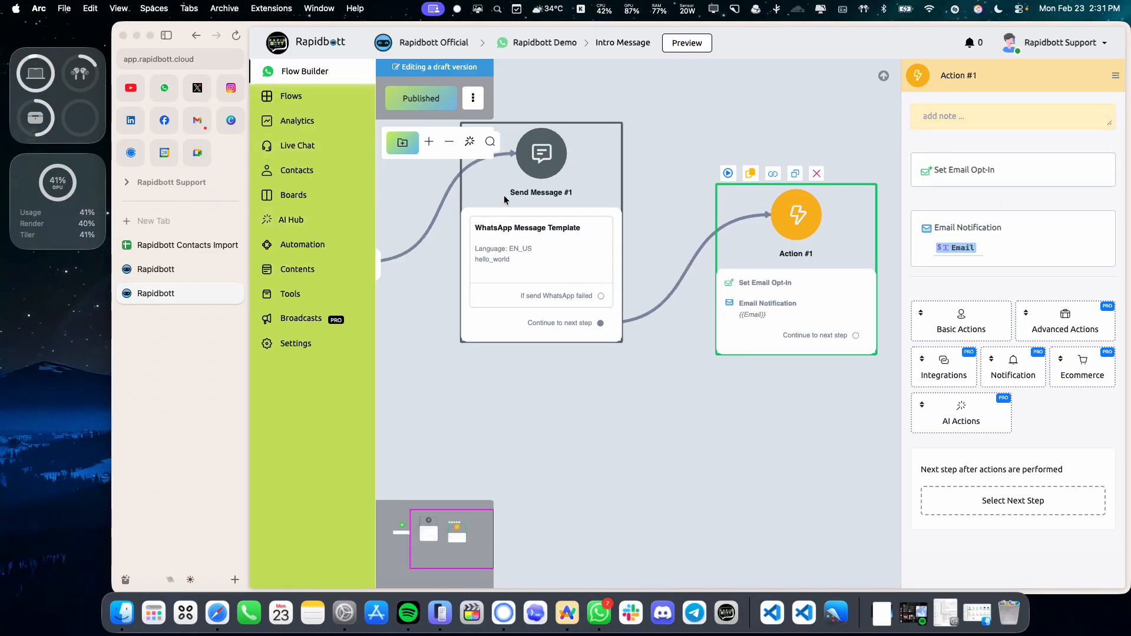
{"action": "left_click", "coordinate": [304, 243]}
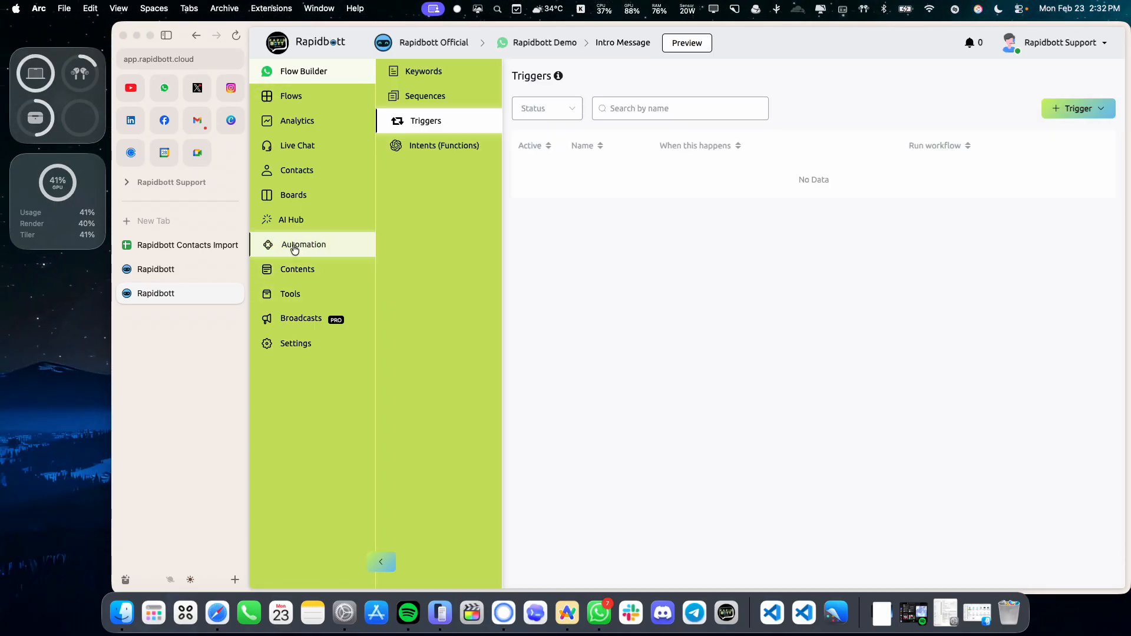
{"action": "left_click", "coordinate": [1079, 109]}
{"action": "scroll", "coordinate": [998, 303], "scroll_direction": "down", "scroll_amount": 3}
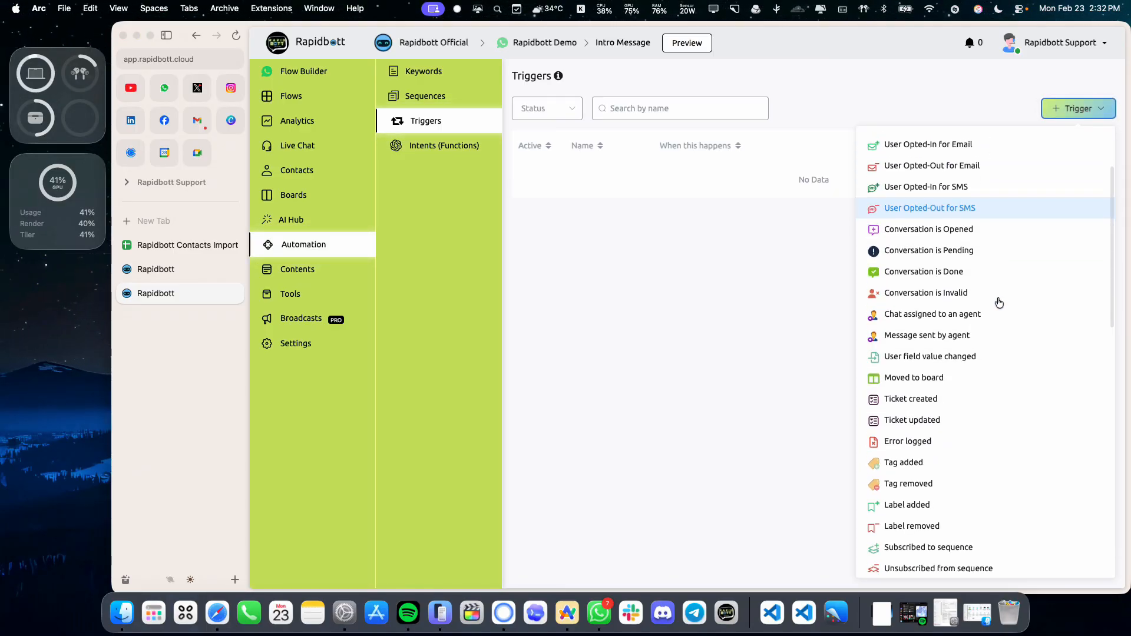
{"action": "scroll", "coordinate": [919, 295], "scroll_direction": "up", "scroll_amount": 3}
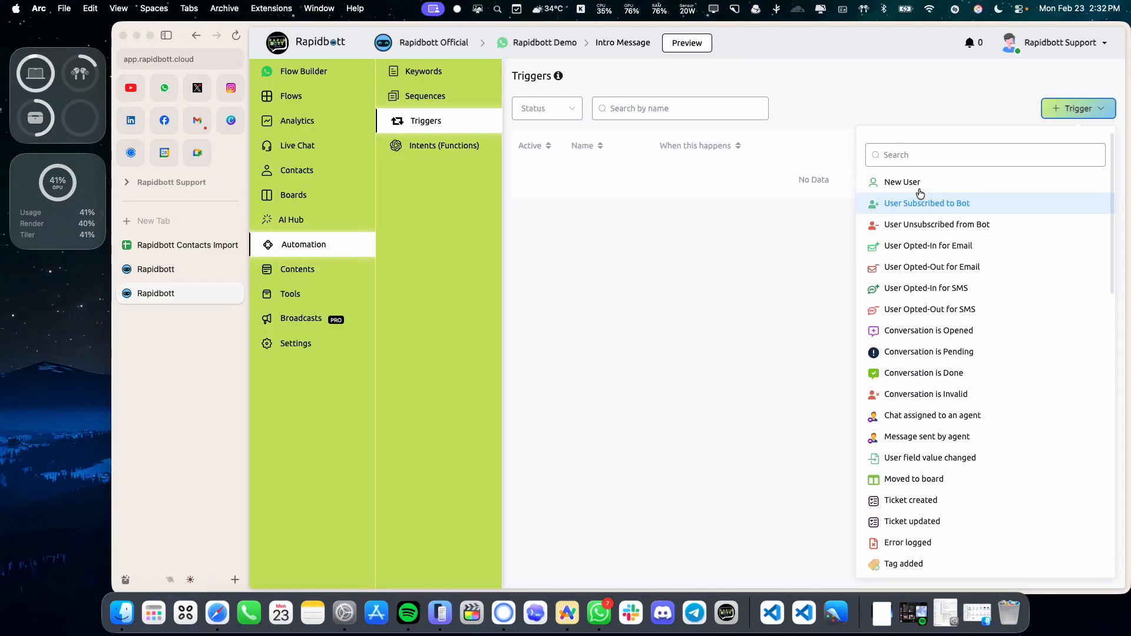
{"action": "left_click", "coordinate": [912, 152]}
{"action": "type", "text": "tag"}
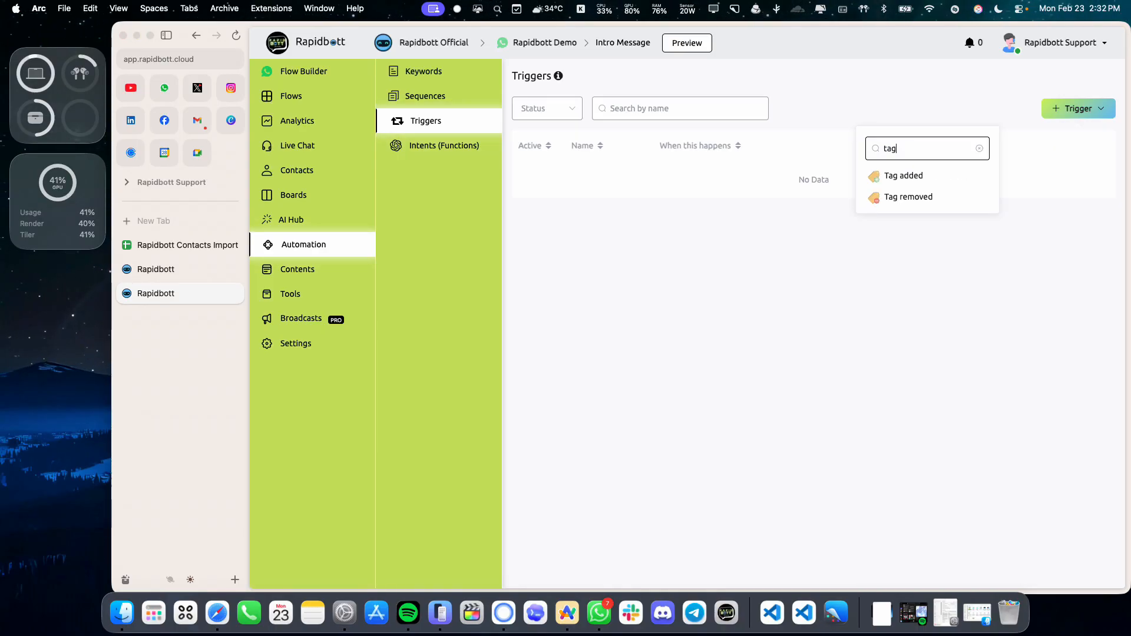
{"action": "left_click", "coordinate": [881, 175]}
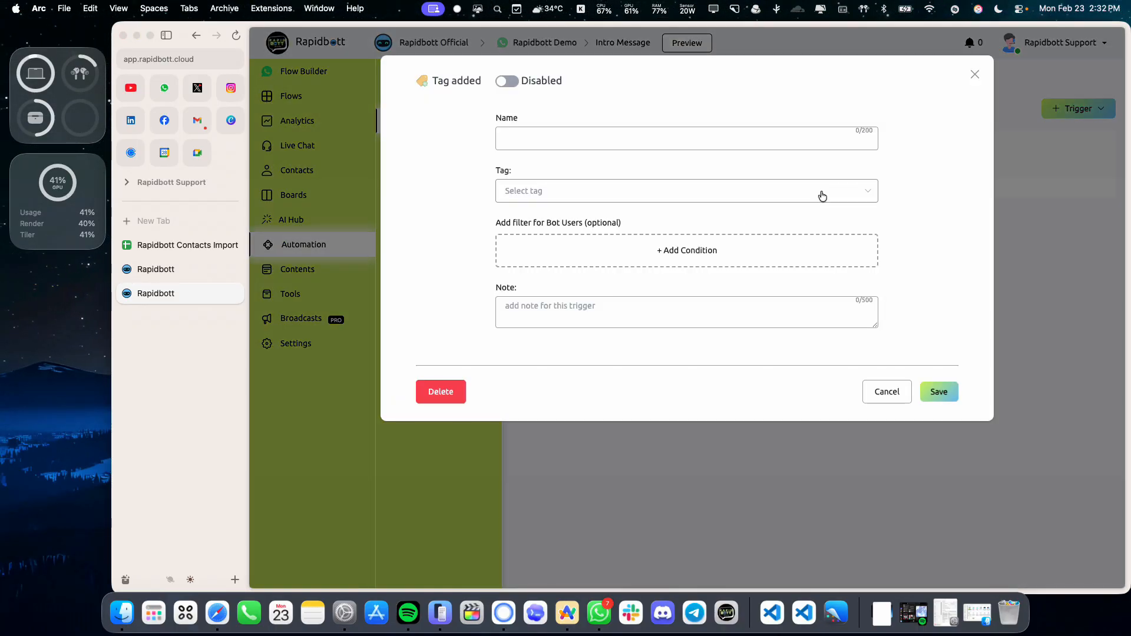
{"action": "left_click", "coordinate": [588, 189]}
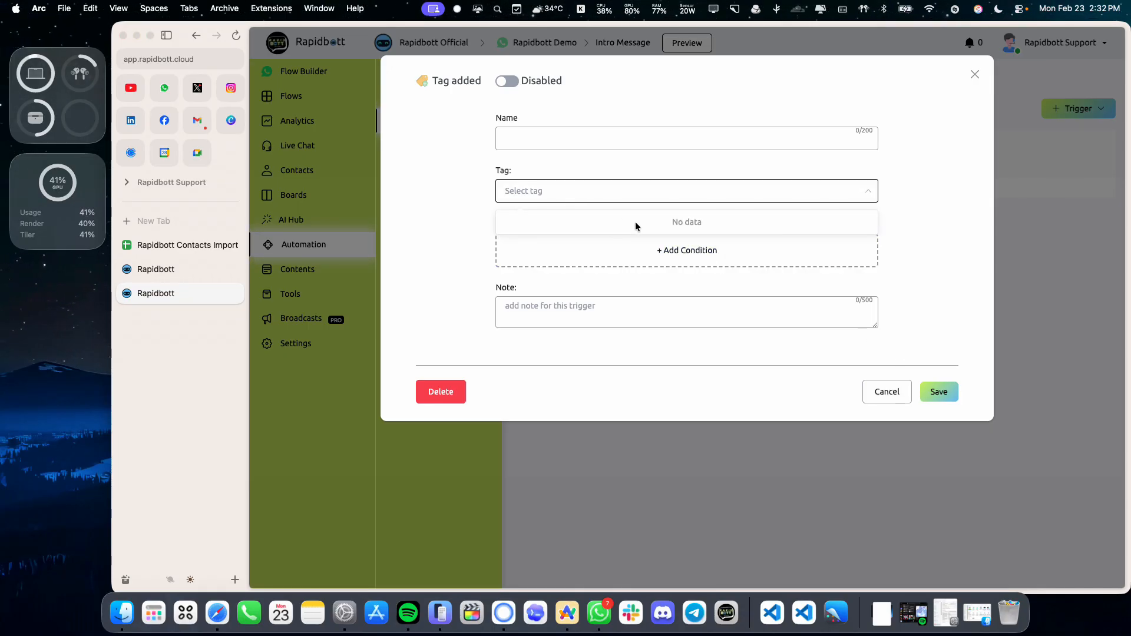
{"action": "left_click", "coordinate": [900, 392]}
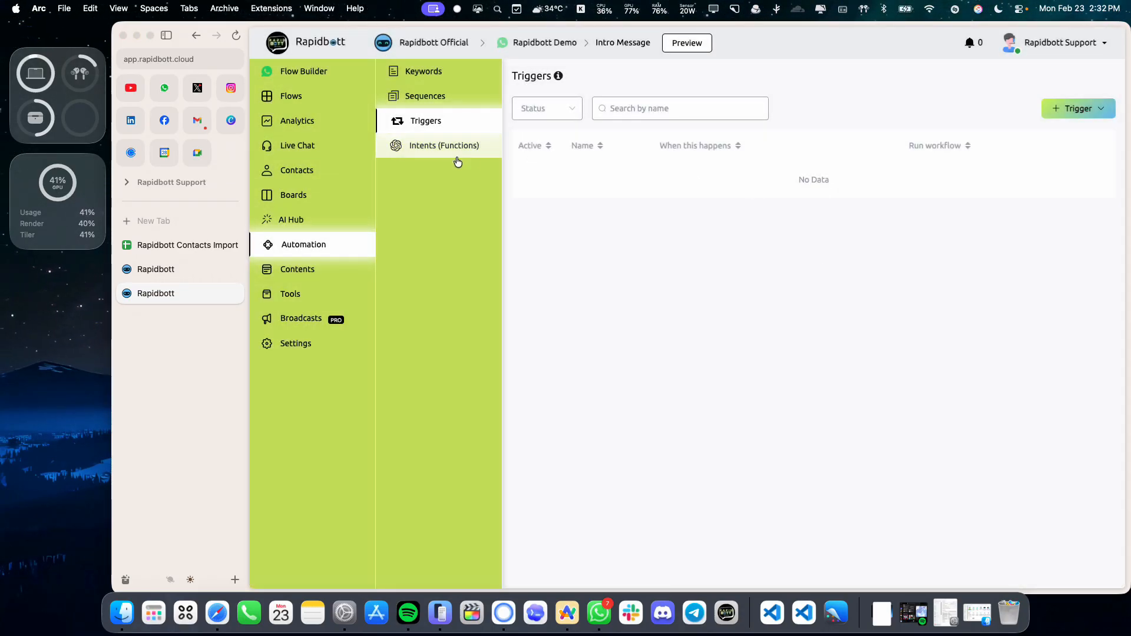
Create a new tag named "Intro" in the bot's contents without assigning a folder
{"action": "left_click", "coordinate": [304, 274]}
{"action": "left_click", "coordinate": [413, 120]}
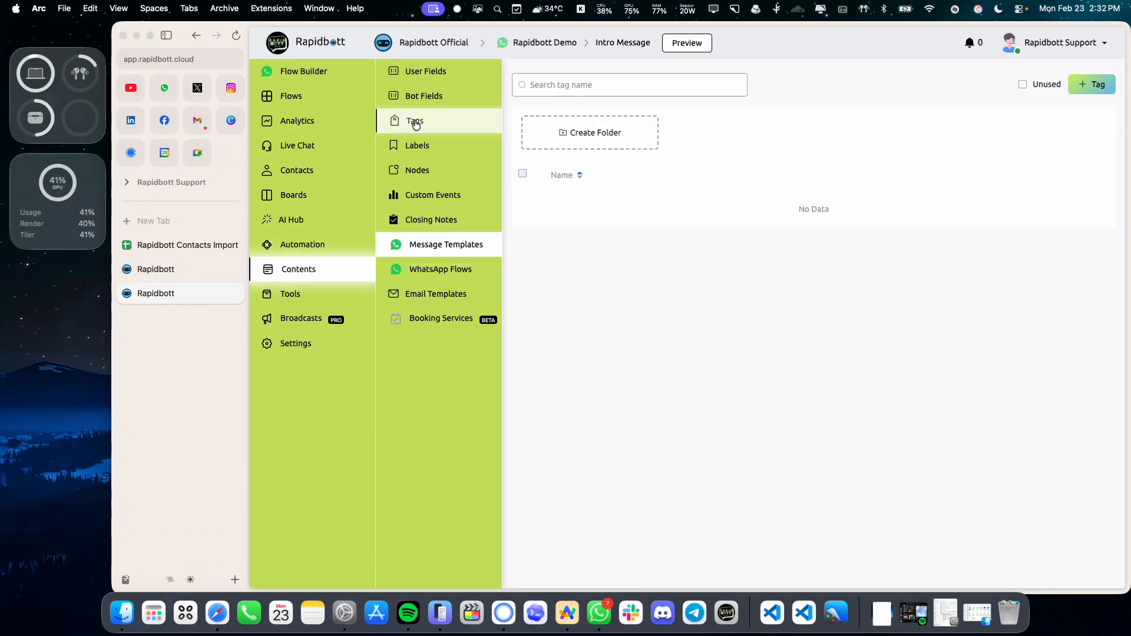
{"action": "left_click", "coordinate": [1097, 83]}
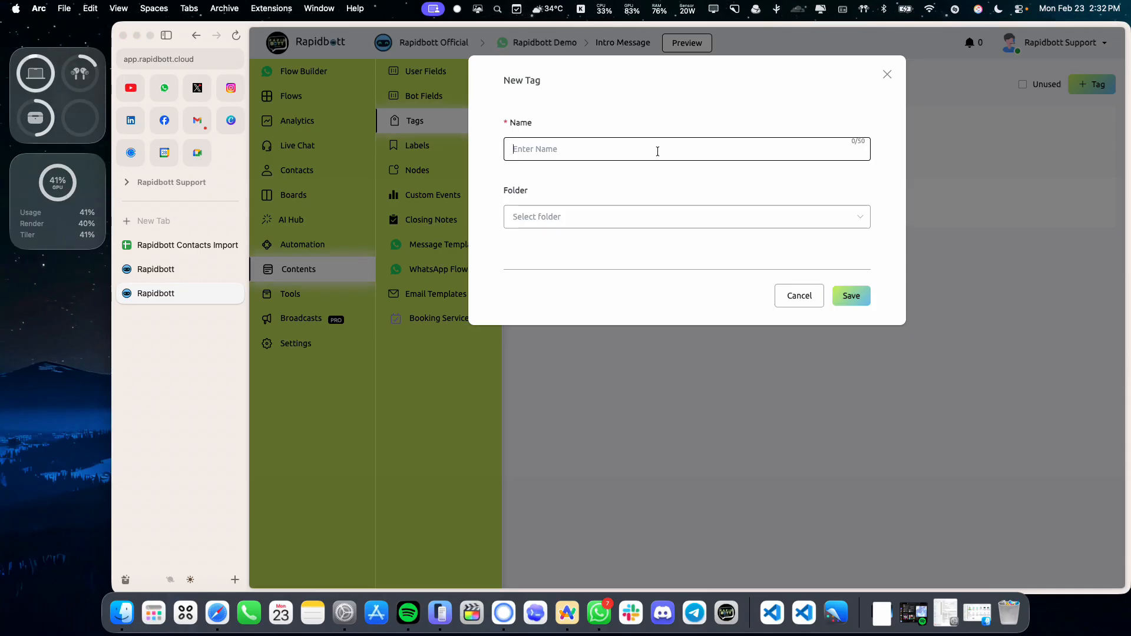
{"action": "type", "text": "Intro"}
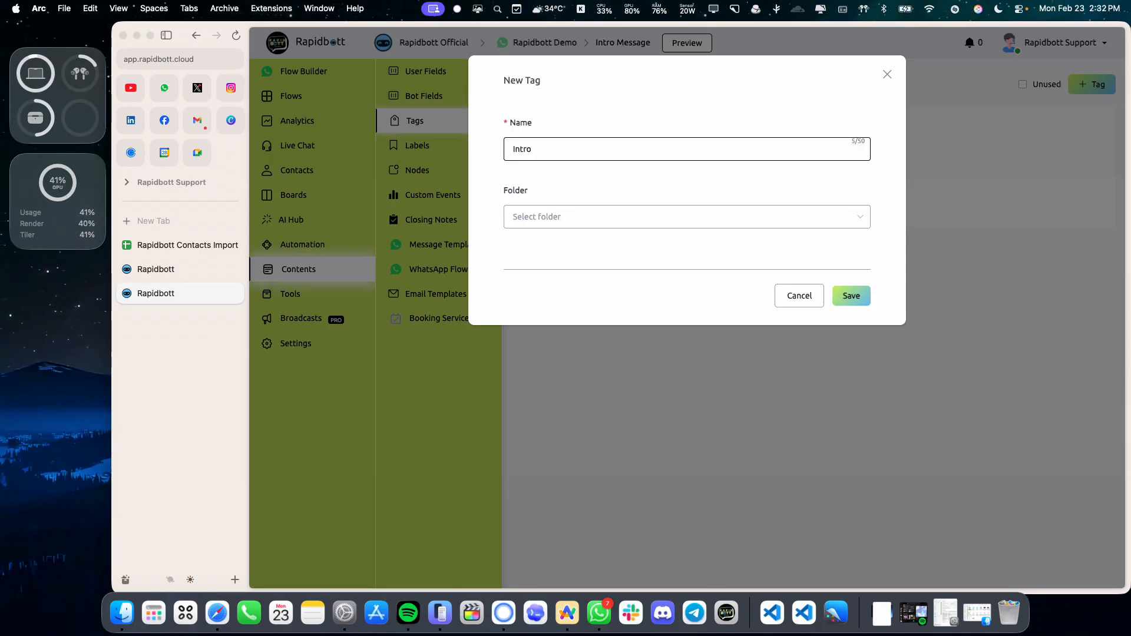
{"action": "left_click", "coordinate": [852, 296]}
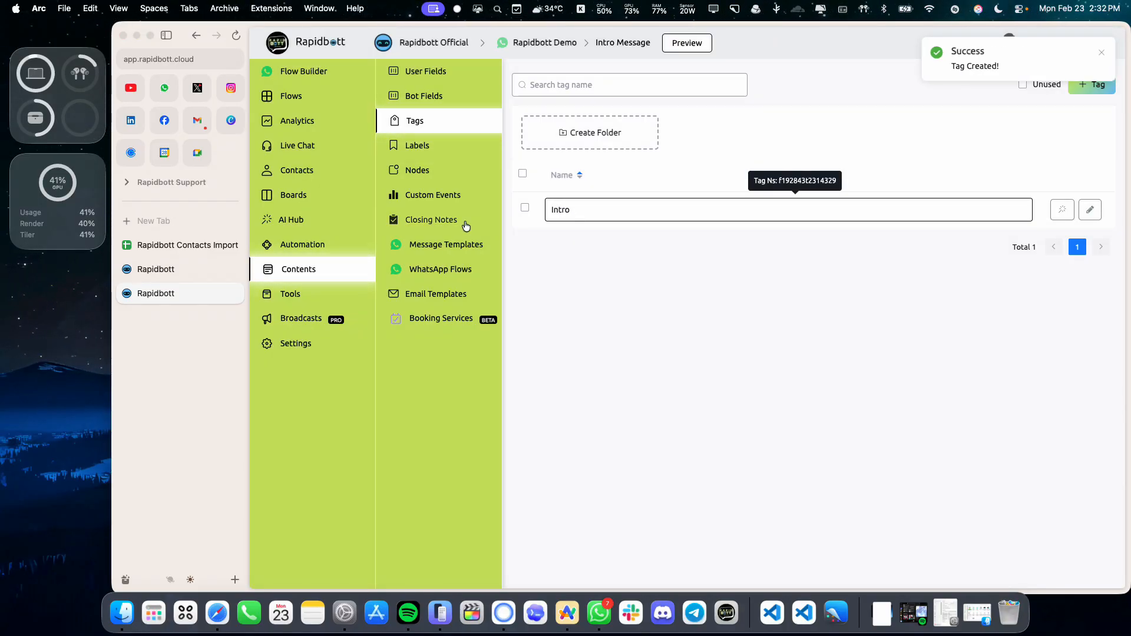
Create an activated Tag added trigger named "Intro" for the Intro tag, and have it run the Intro Message sub flow
{"action": "left_click", "coordinate": [296, 249]}
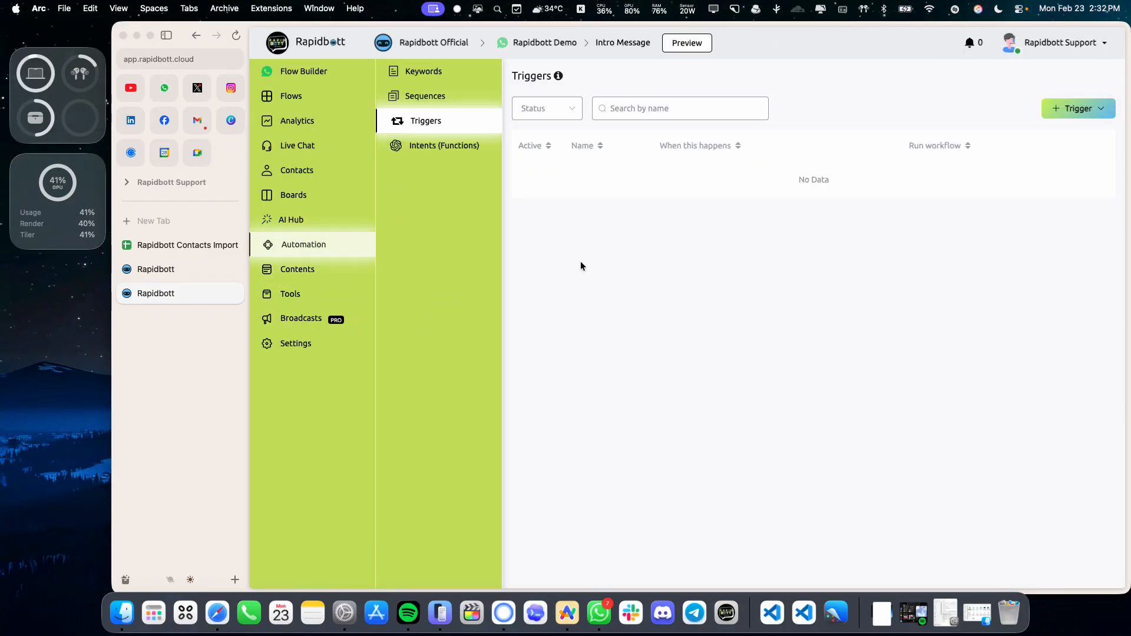
{"action": "left_click", "coordinate": [1056, 112]}
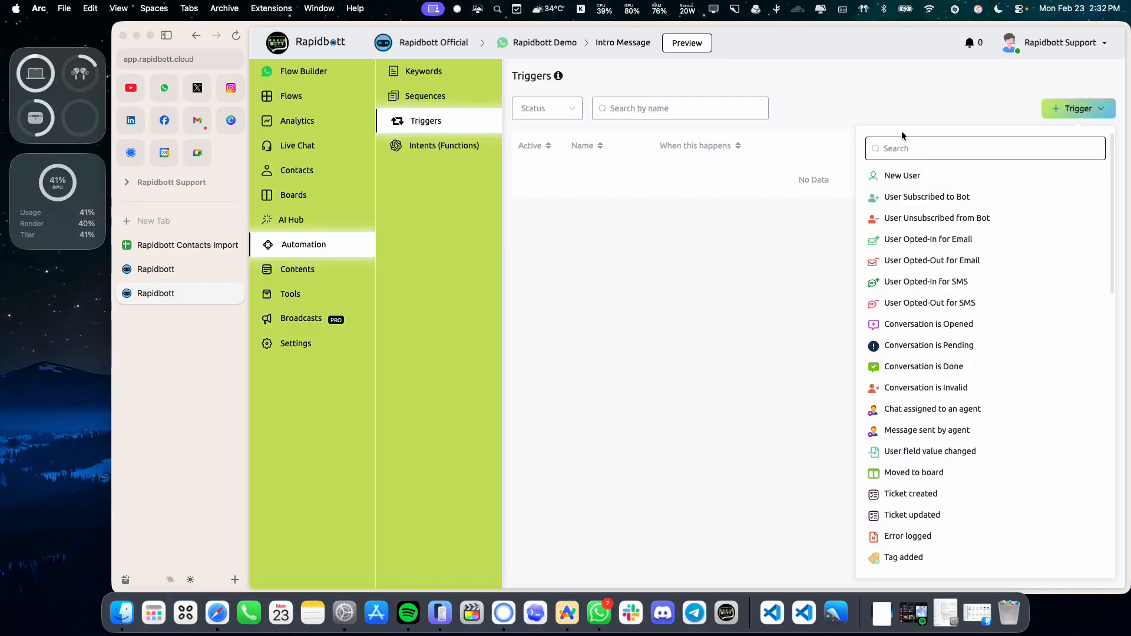
{"action": "type", "text": "Tag"}
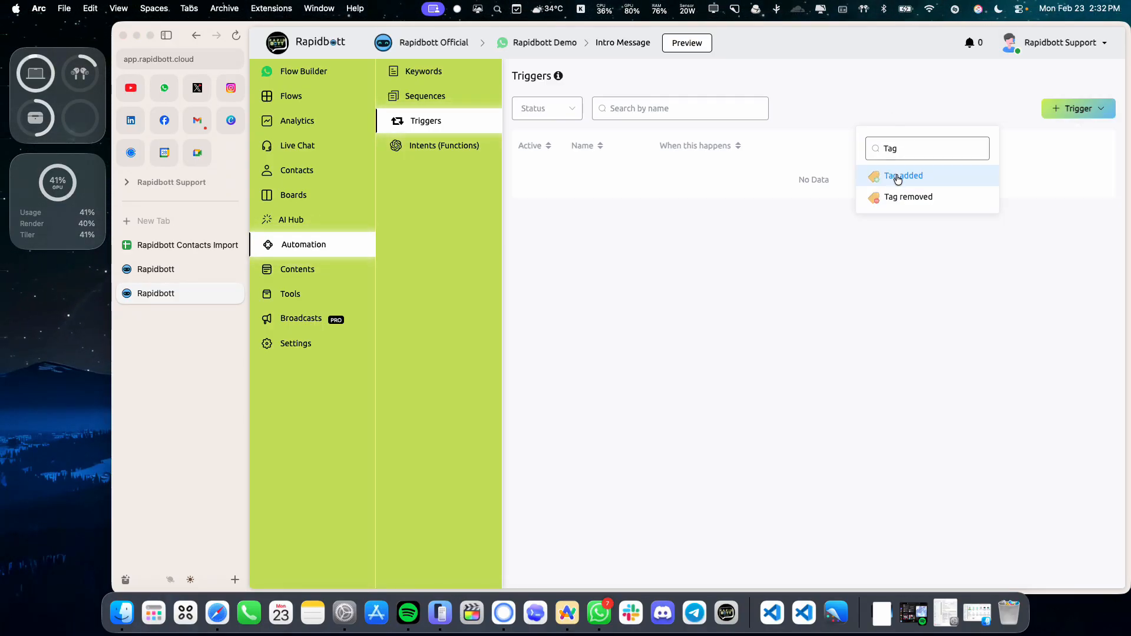
{"action": "left_click", "coordinate": [900, 176]}
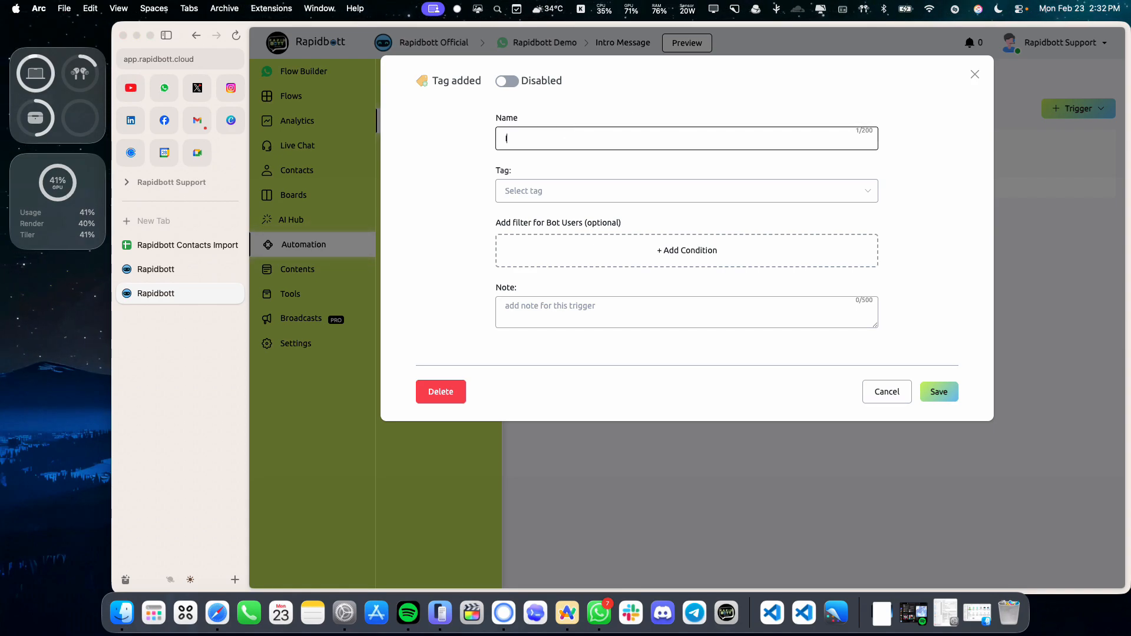
{"action": "left_click", "coordinate": [530, 192]}
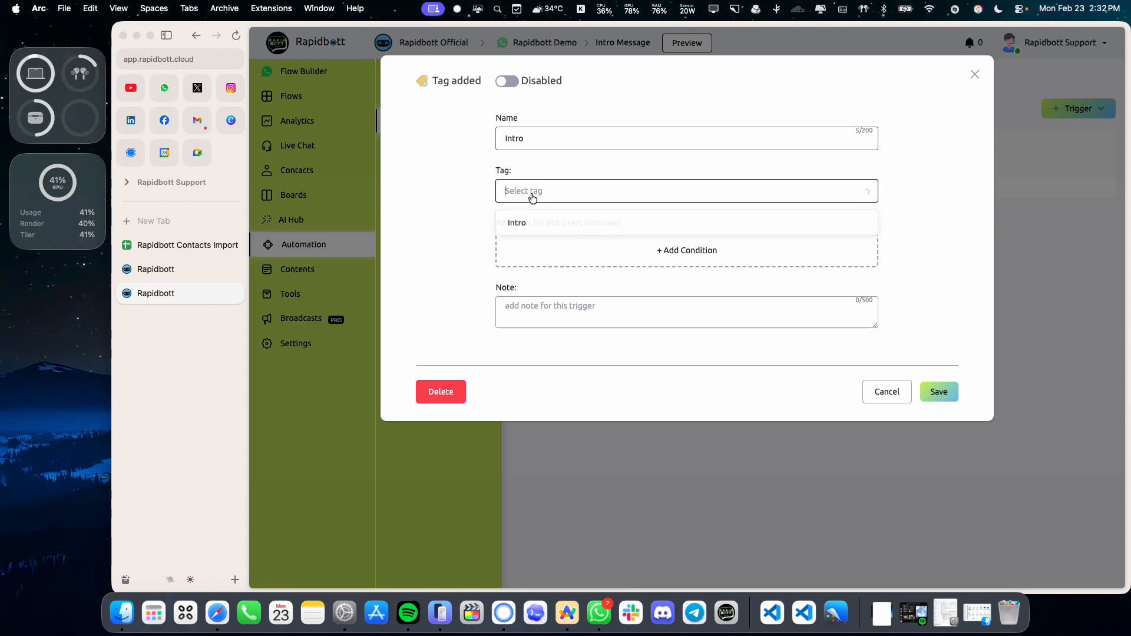
{"action": "left_click", "coordinate": [533, 222]}
{"action": "left_click", "coordinate": [503, 82]}
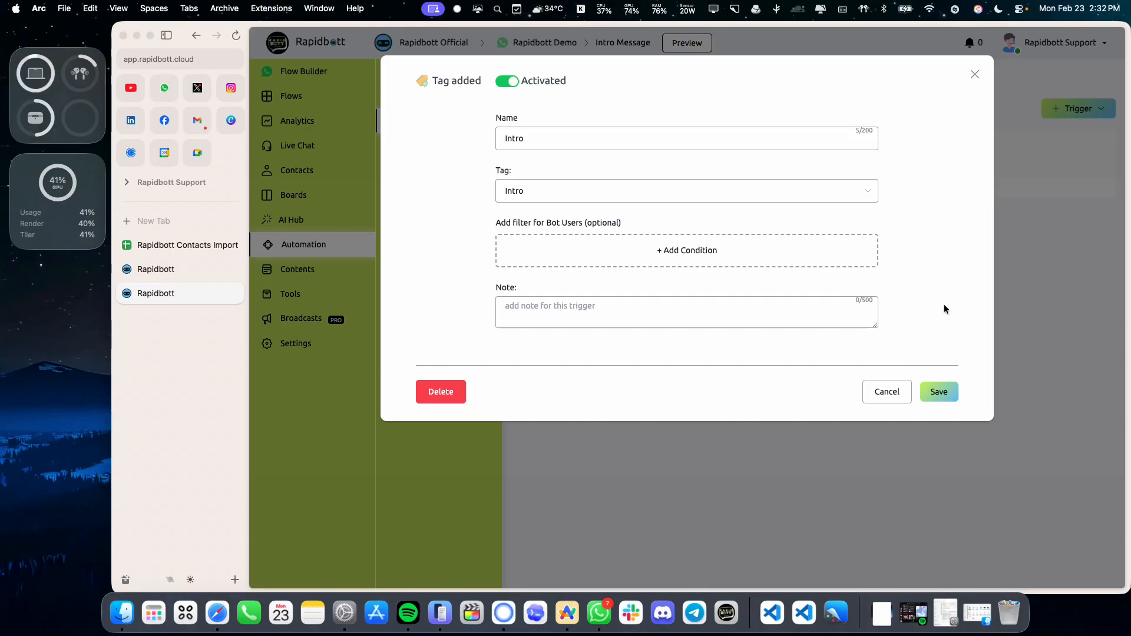
{"action": "left_click", "coordinate": [939, 392]}
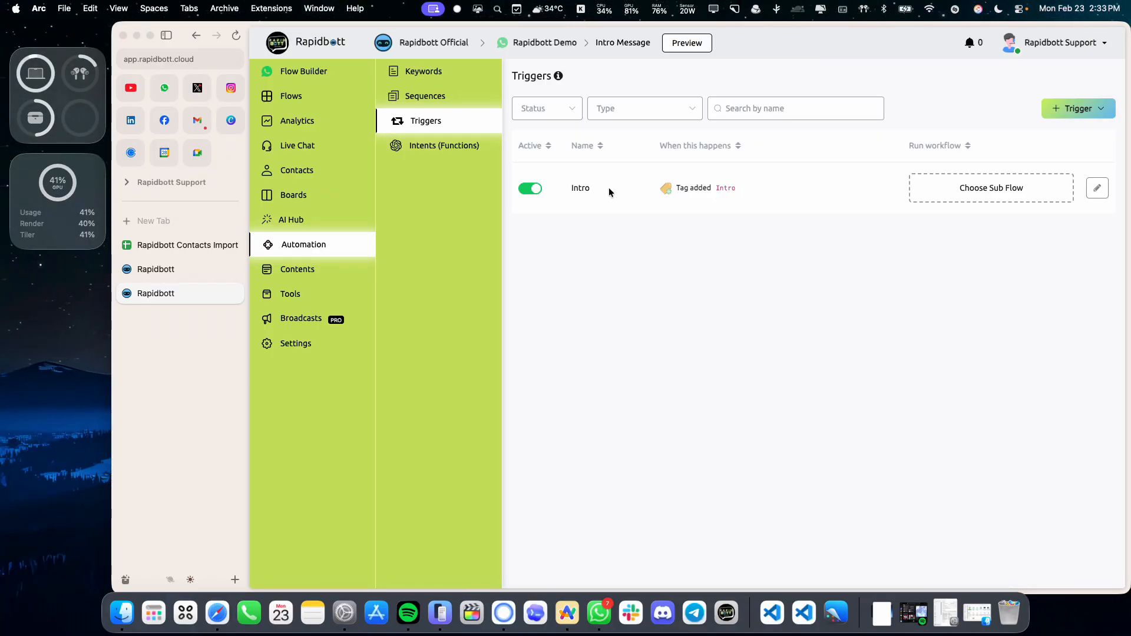
{"action": "left_click", "coordinate": [986, 194]}
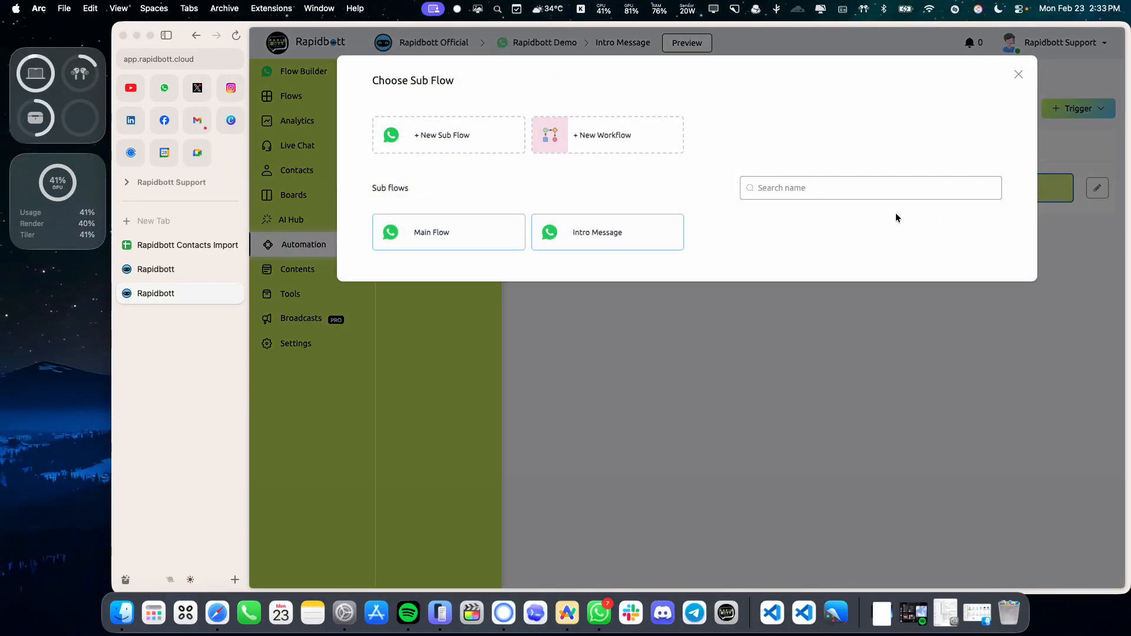
{"action": "left_click", "coordinate": [656, 232]}
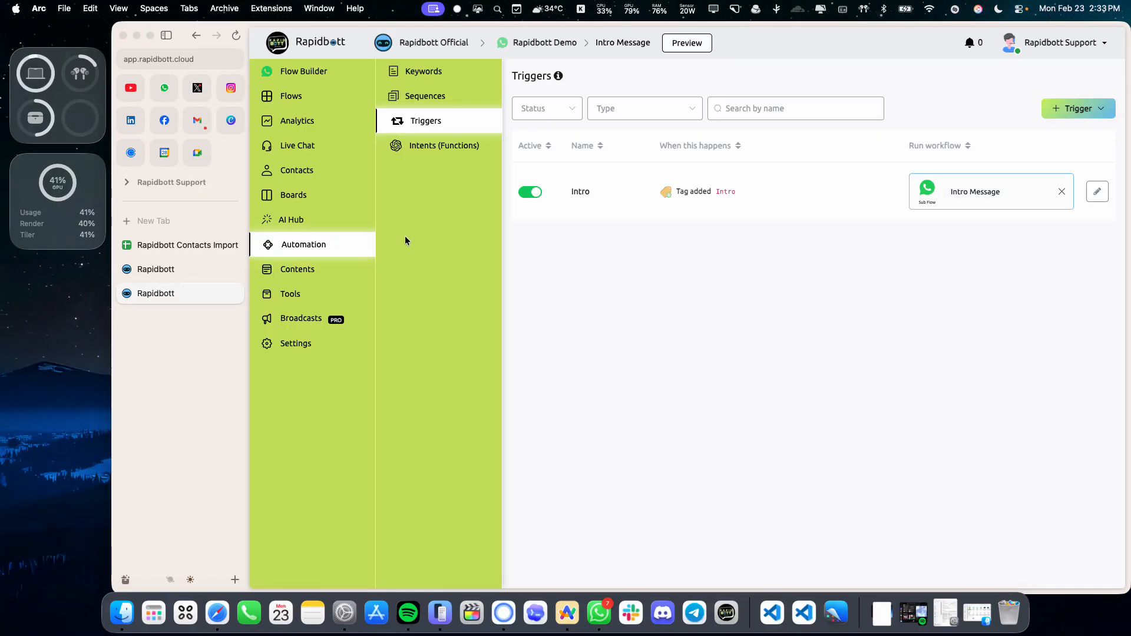
Open the Contacts list, and connect iPhone Mirroring to check the phone's WhatsApp chats before returning to the contacts
{"action": "left_click", "coordinate": [296, 171]}
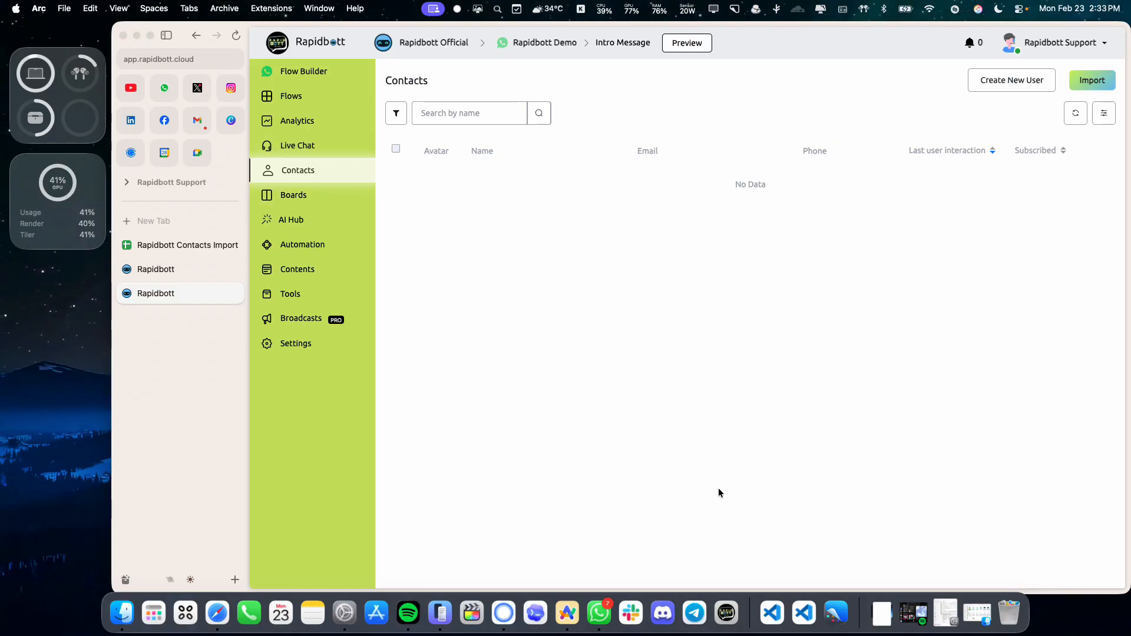
{"action": "left_click", "coordinate": [440, 613]}
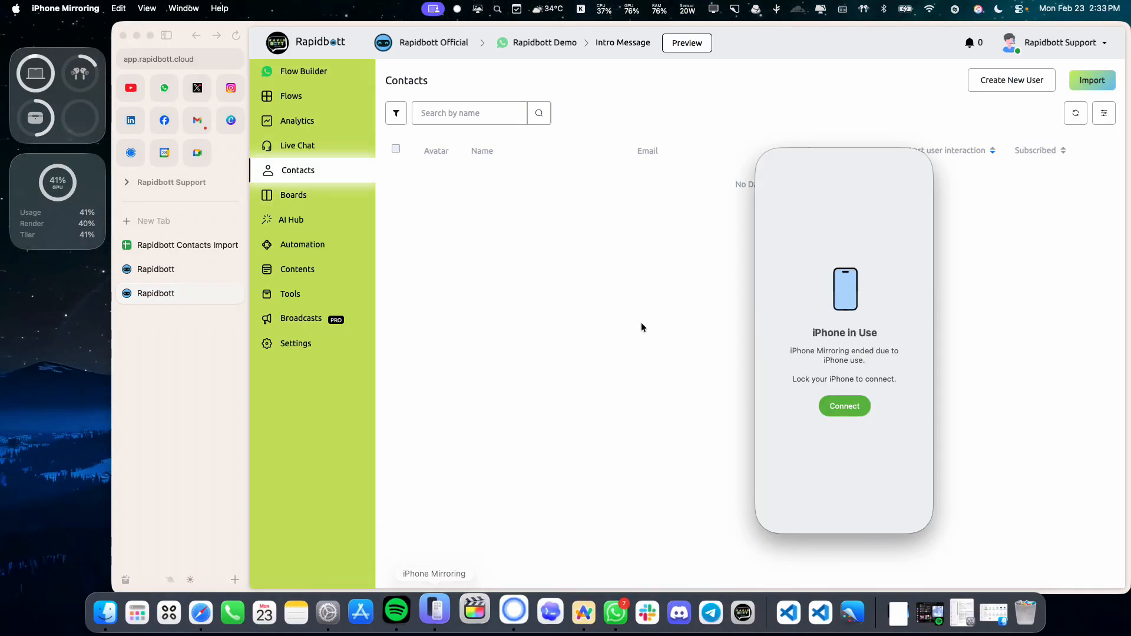
{"action": "left_click", "coordinate": [848, 405]}
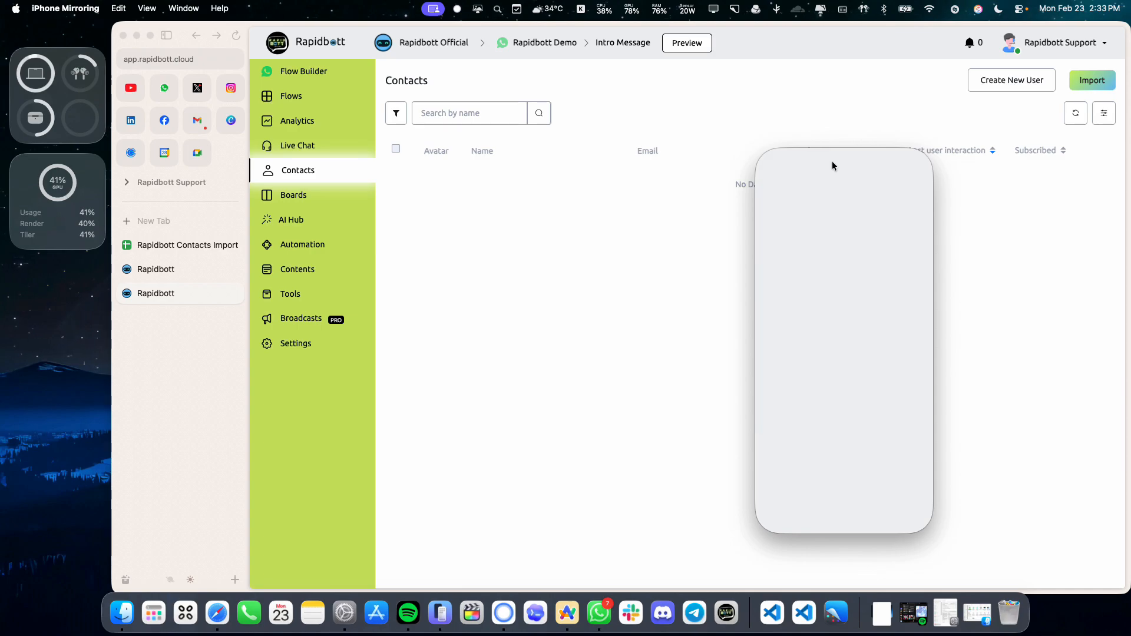
{"action": "left_click_drag", "start_coordinate": [816, 129], "coordinate": [844, 146]}
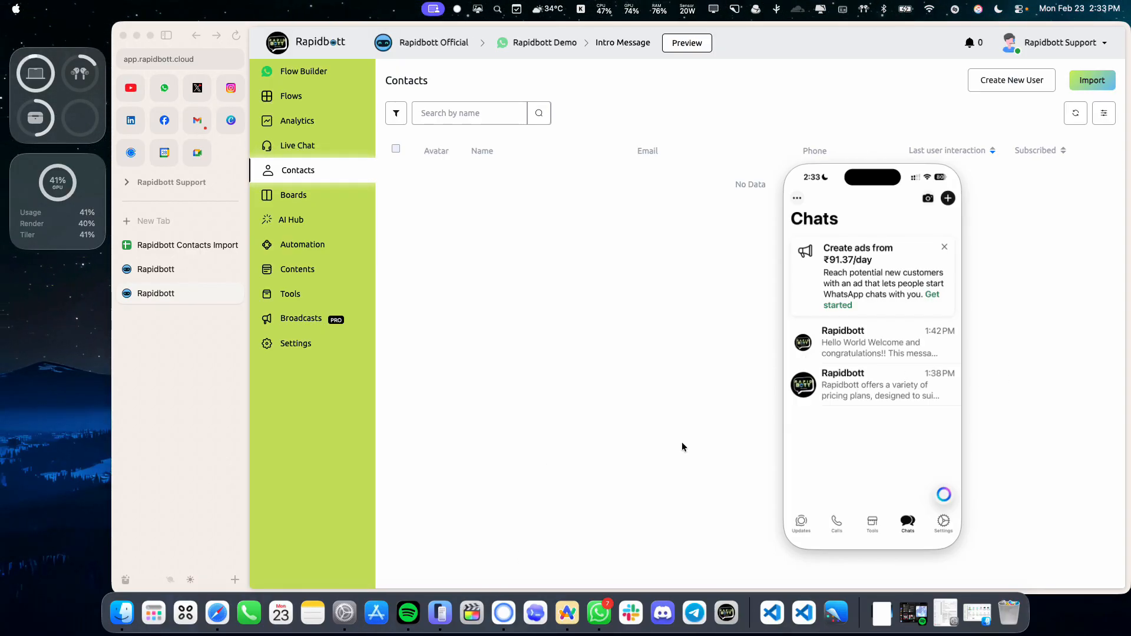
{"action": "left_click", "coordinate": [570, 557]}
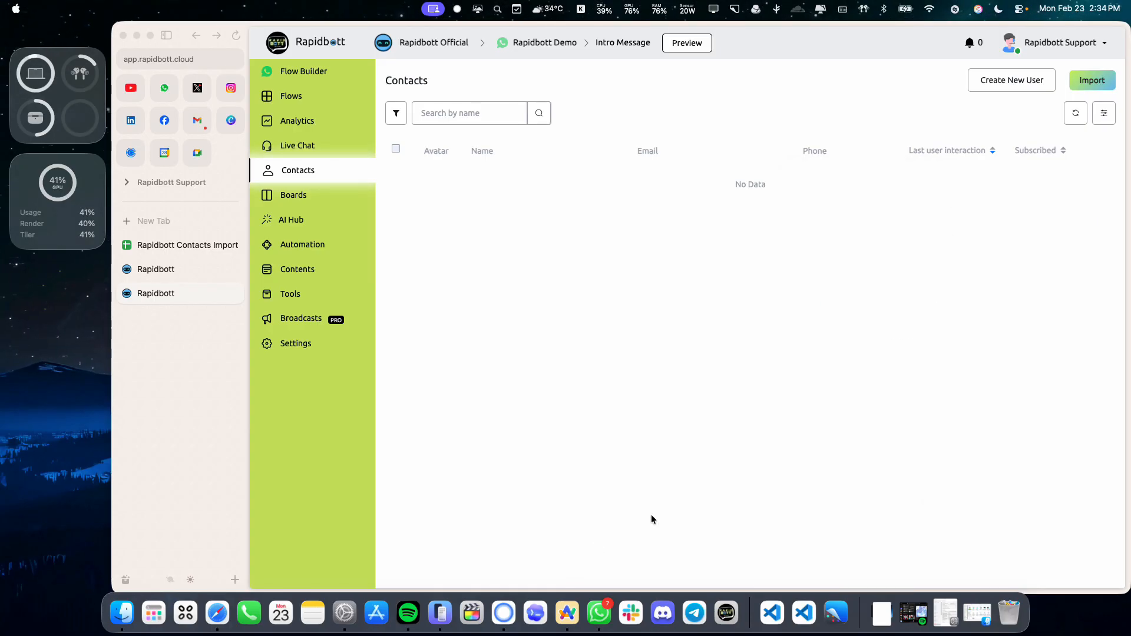
Start a contacts import and upload the Rapidbott contacts import CSV file from the Downloads folder
{"action": "left_click", "coordinate": [1090, 83]}
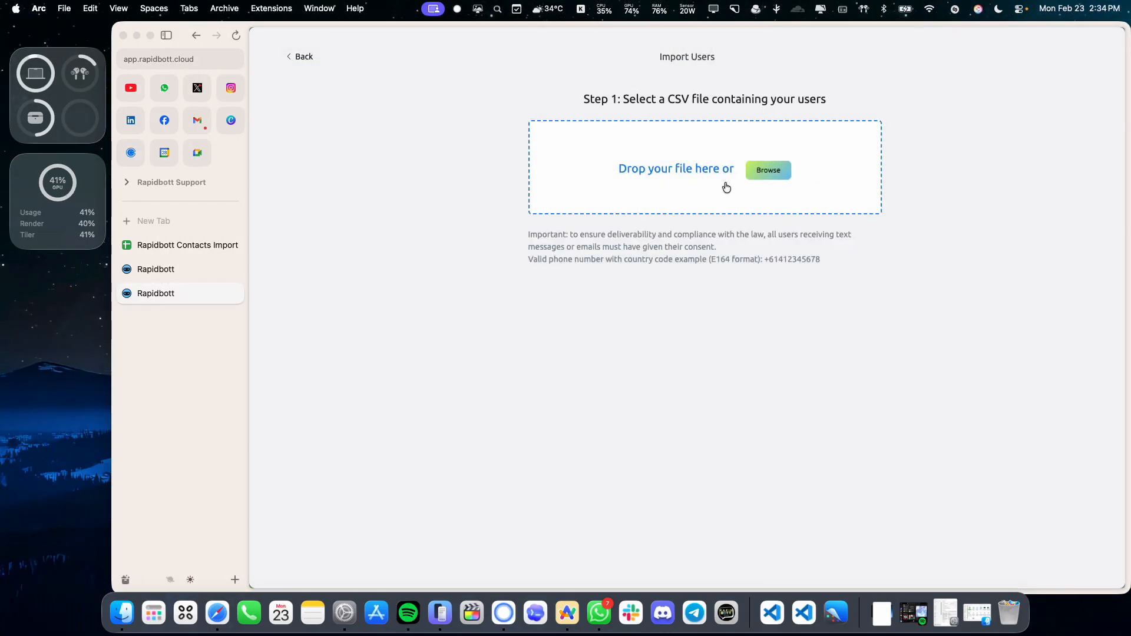
{"action": "left_click", "coordinate": [664, 210]}
{"action": "left_click", "coordinate": [475, 274]}
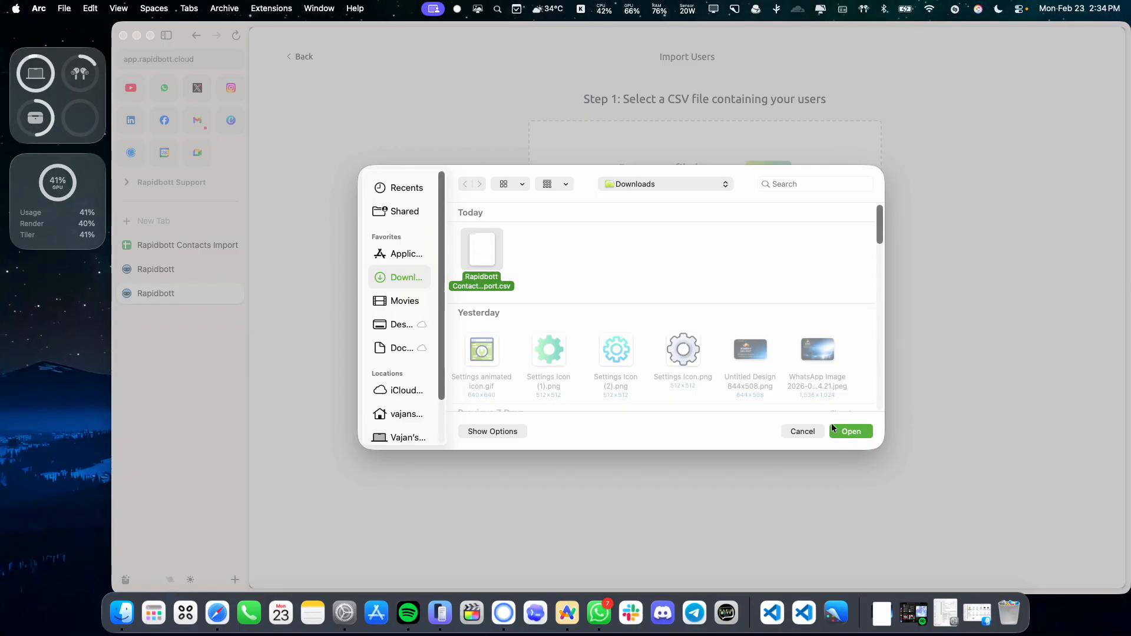
{"action": "left_click", "coordinate": [849, 432]}
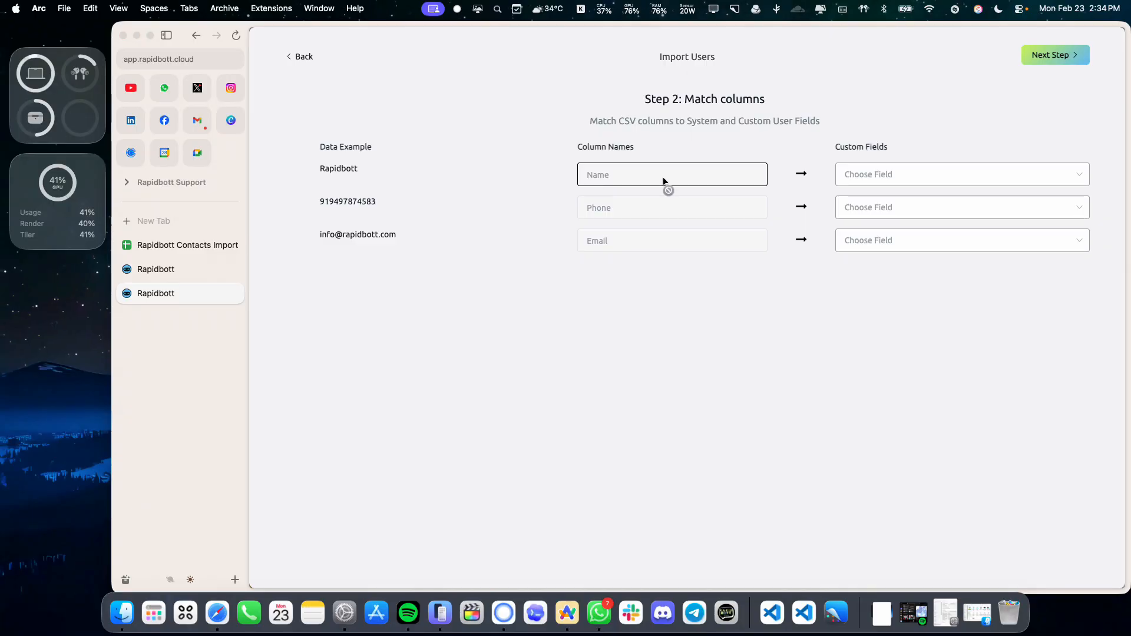
Match the CSV columns Name to First Name, Phone to Phone and Email to Email, and proceed to the import review
{"action": "left_click", "coordinate": [914, 175]}
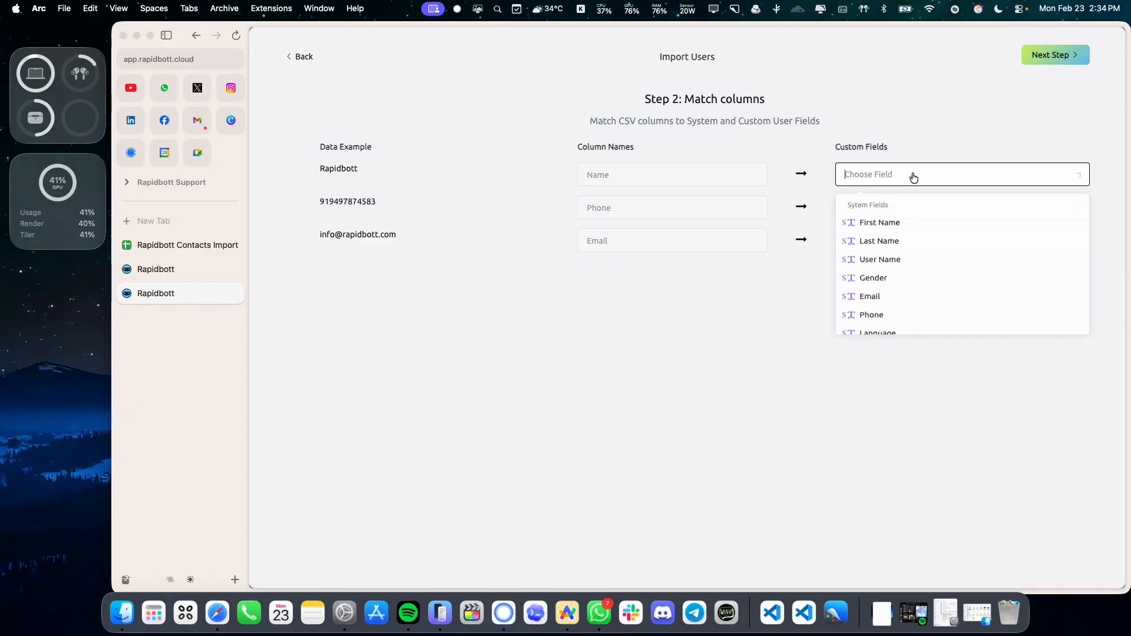
{"action": "left_click", "coordinate": [877, 230]}
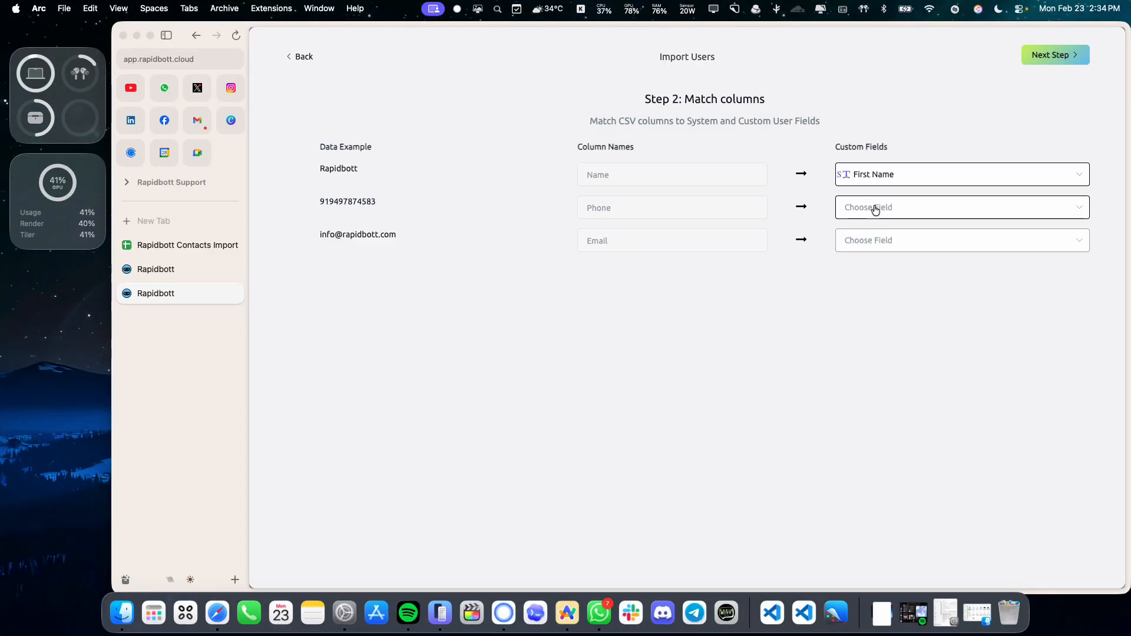
{"action": "left_click", "coordinate": [876, 210]}
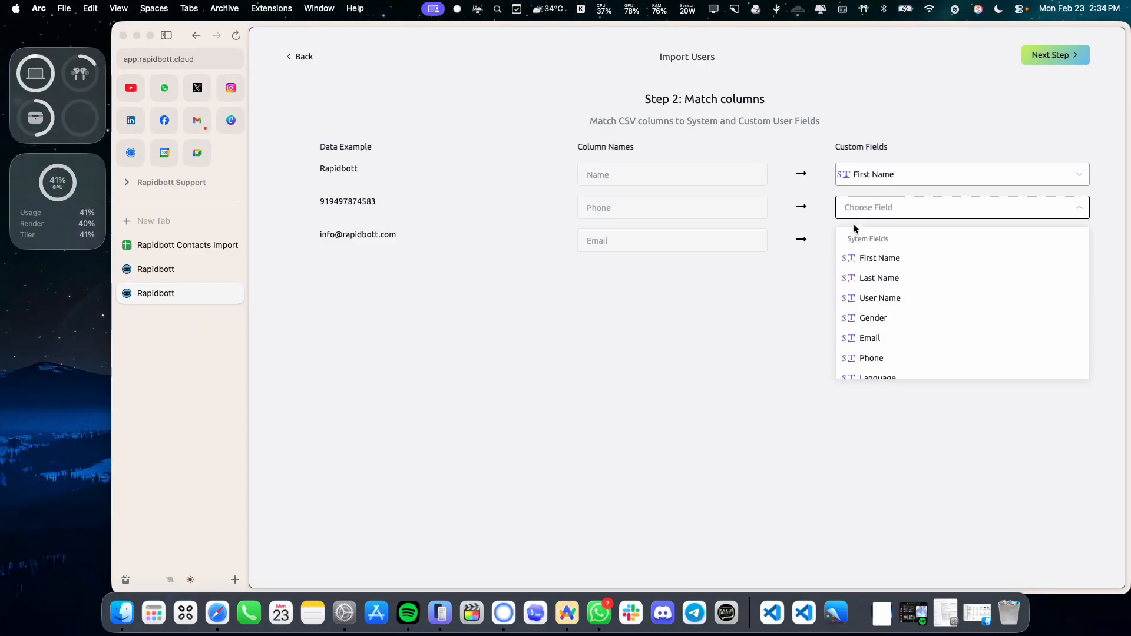
{"action": "left_click", "coordinate": [871, 359]}
{"action": "left_click", "coordinate": [884, 236]}
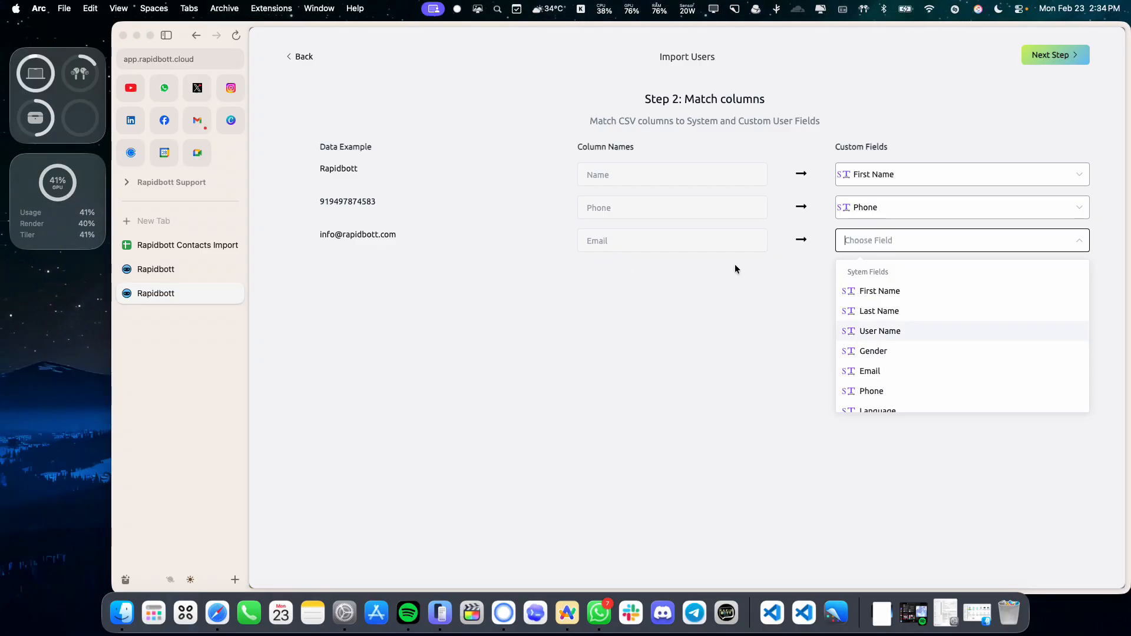
{"action": "left_click", "coordinate": [874, 370]}
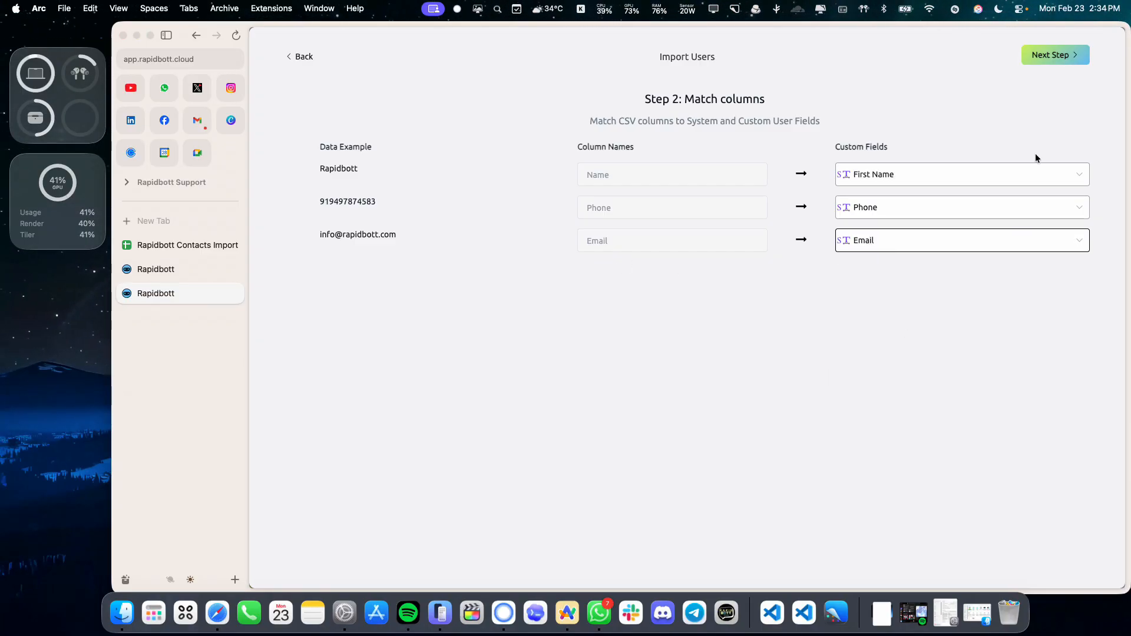
{"action": "left_click", "coordinate": [1070, 65]}
Assign the Intro tag to the uploaded users, confirm the import, and return to the Contacts list
{"action": "left_click", "coordinate": [610, 234]}
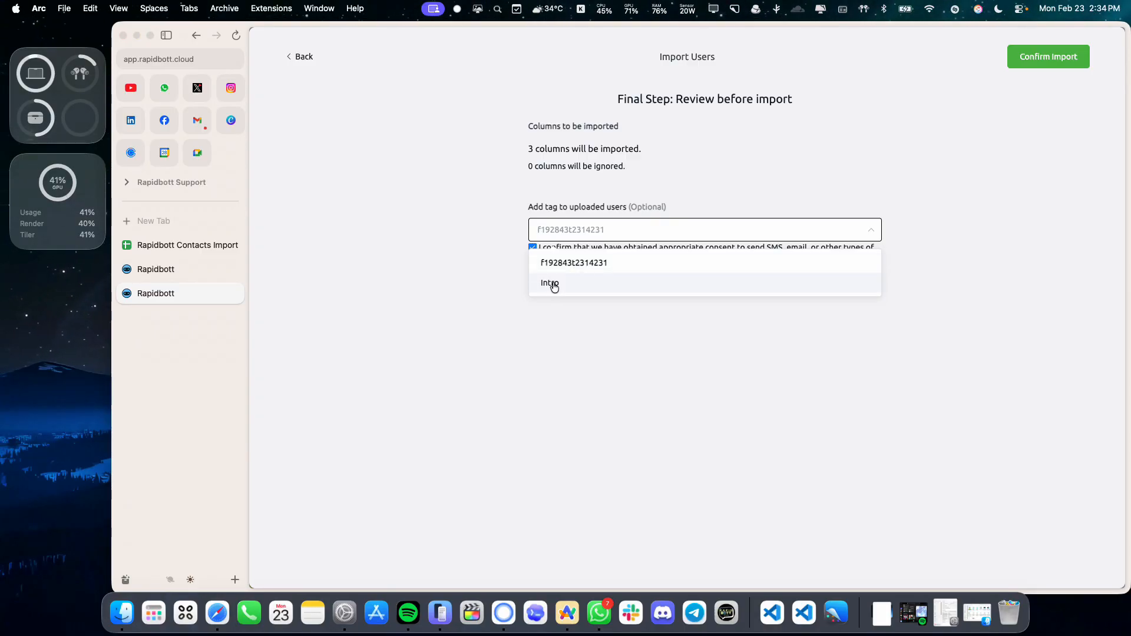
{"action": "left_click", "coordinate": [557, 285]}
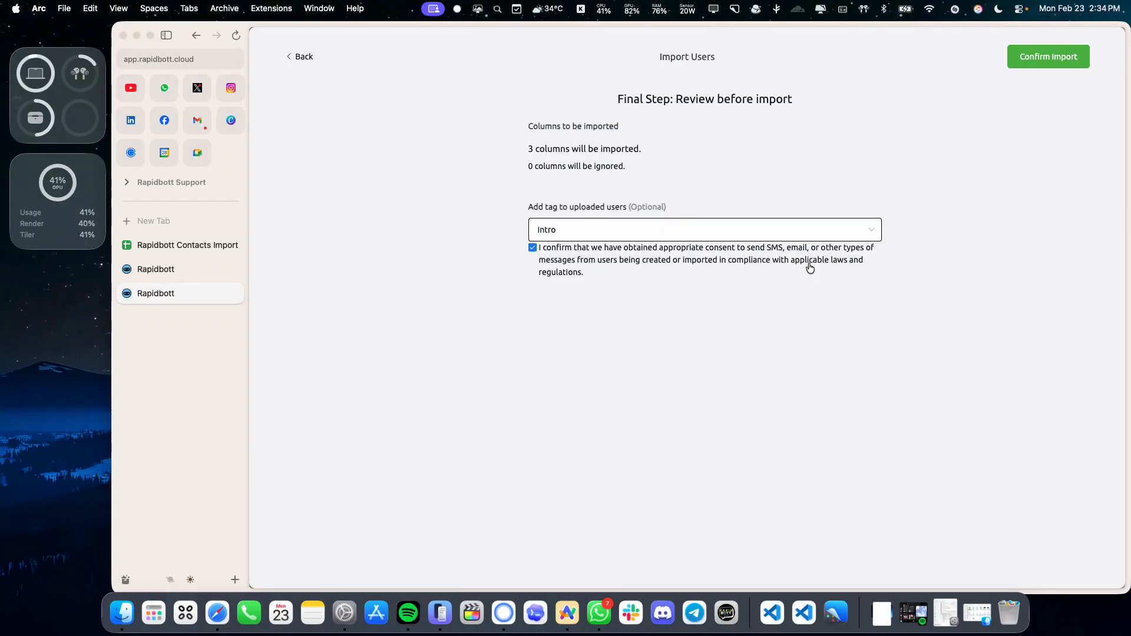
{"action": "left_click", "coordinate": [1050, 64]}
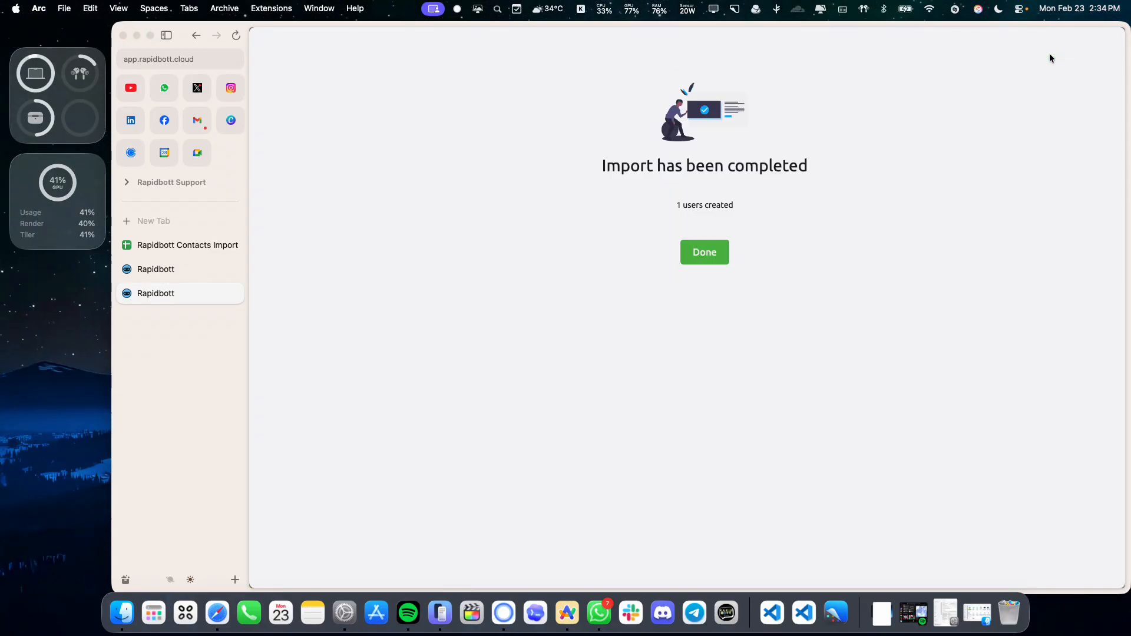
{"action": "left_click_drag", "start_coordinate": [673, 205], "coordinate": [733, 206]}
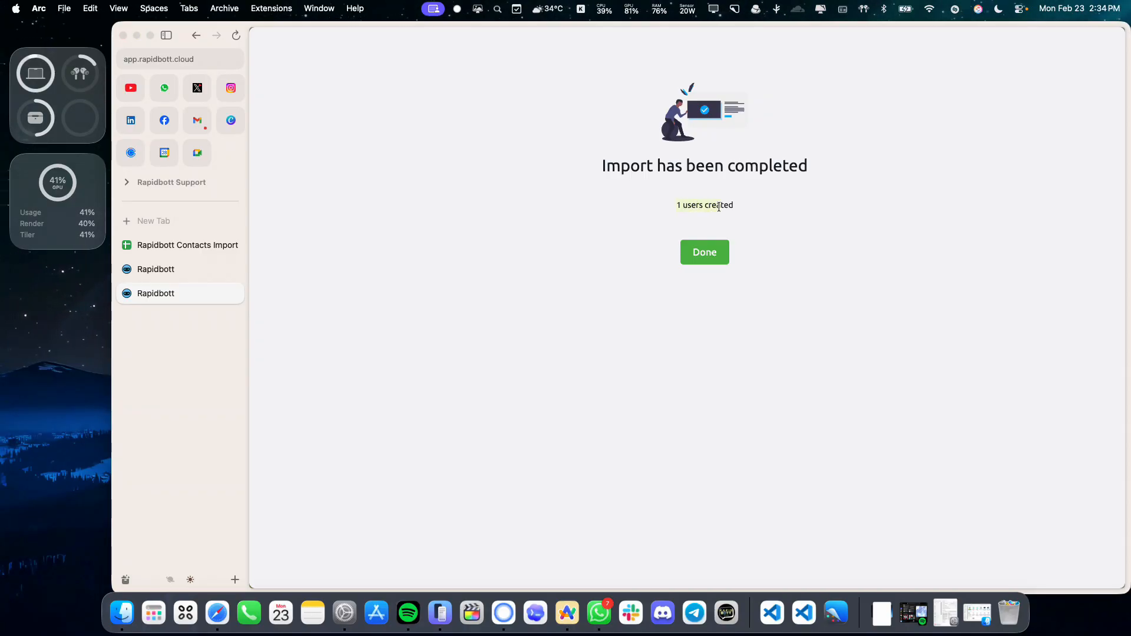
{"action": "left_click", "coordinate": [709, 257]}
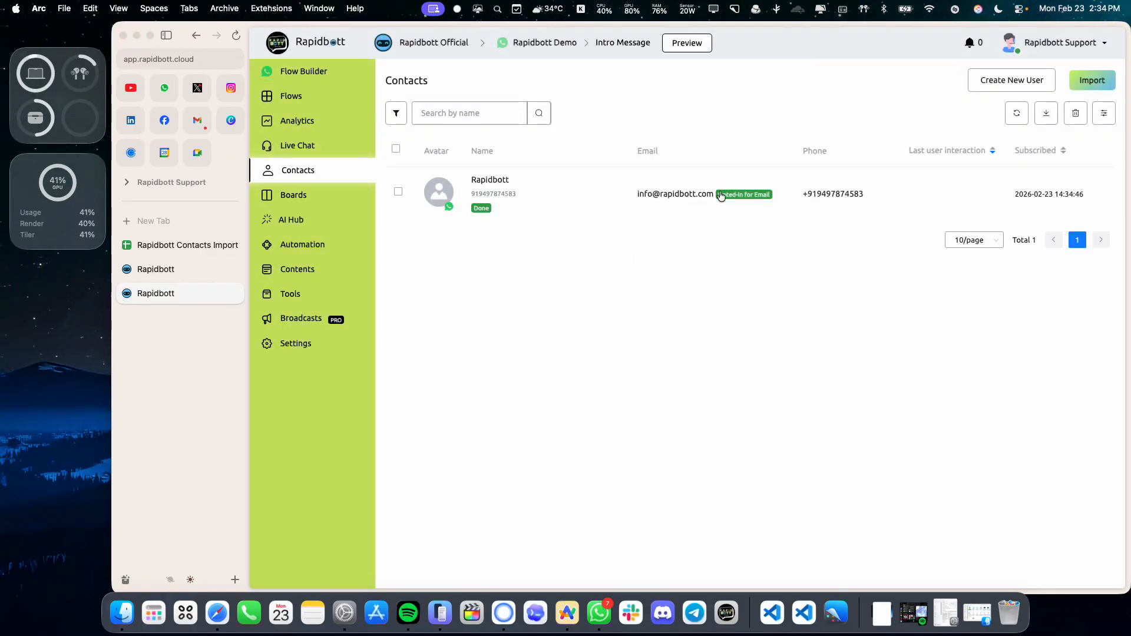
Open the imported contact's profile and its Live Chat conversation to check the alert below the template message
{"action": "left_click", "coordinate": [438, 192]}
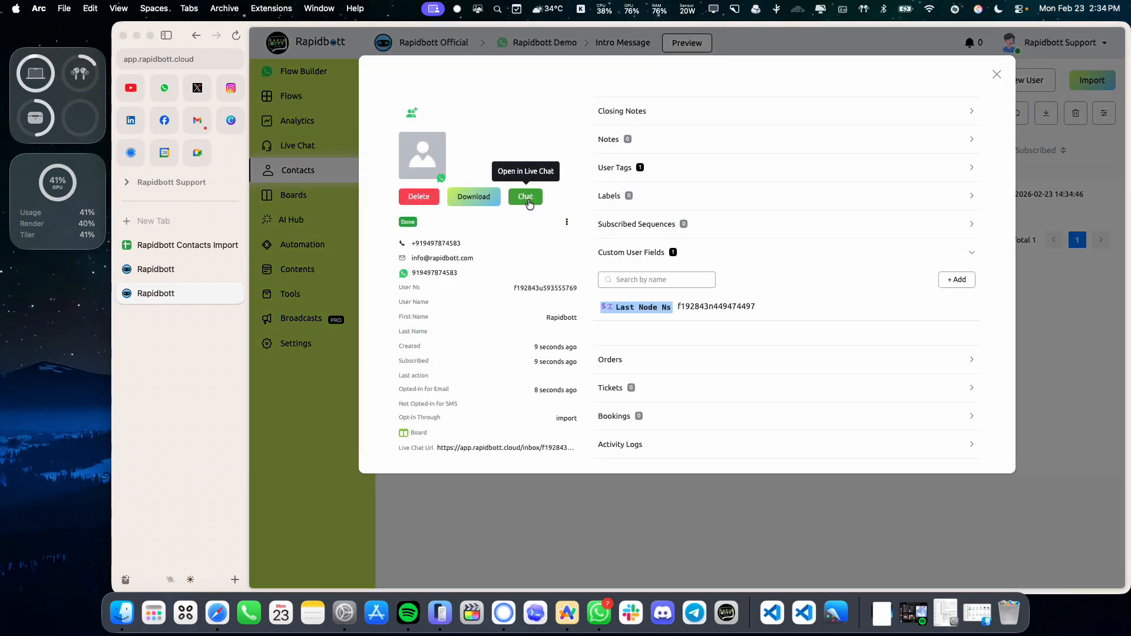
{"action": "left_click", "coordinate": [526, 197]}
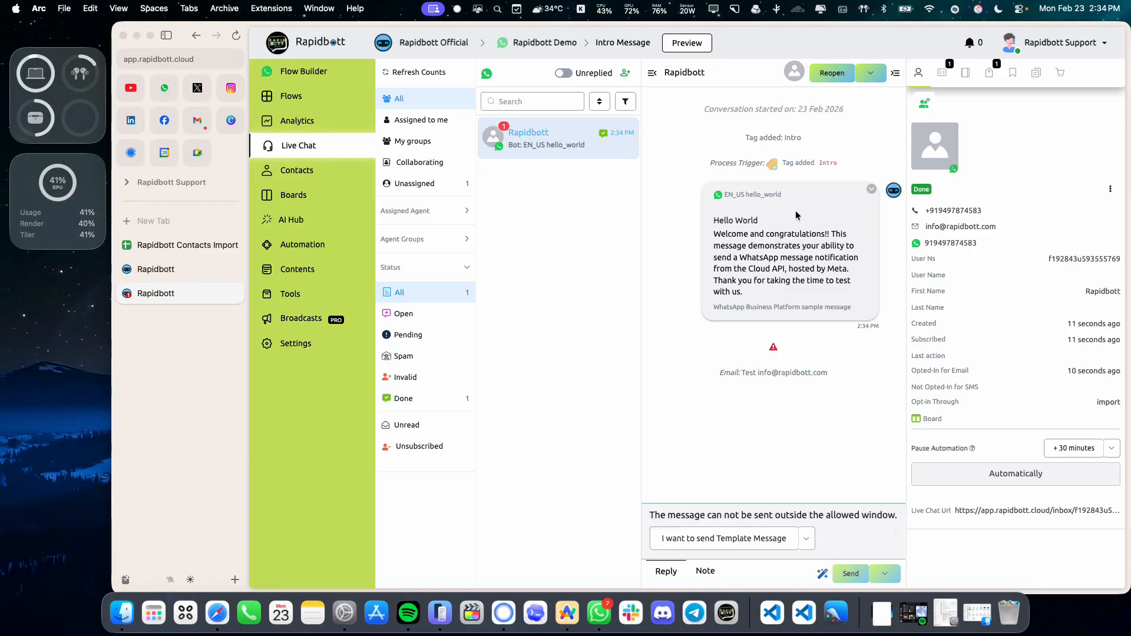
{"action": "mouse_move", "coordinate": [776, 349]}
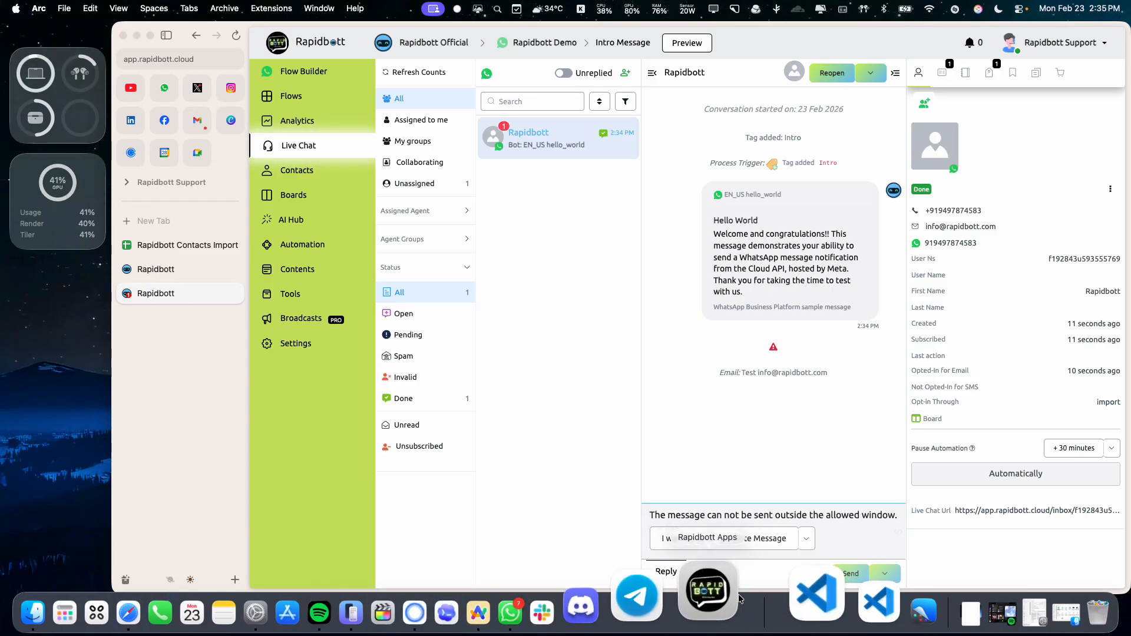
Switch to iPhone Mirroring, open the newest Rapidbott WhatsApp chat to check the received message, and return to Live Chat
{"action": "left_click", "coordinate": [440, 604]}
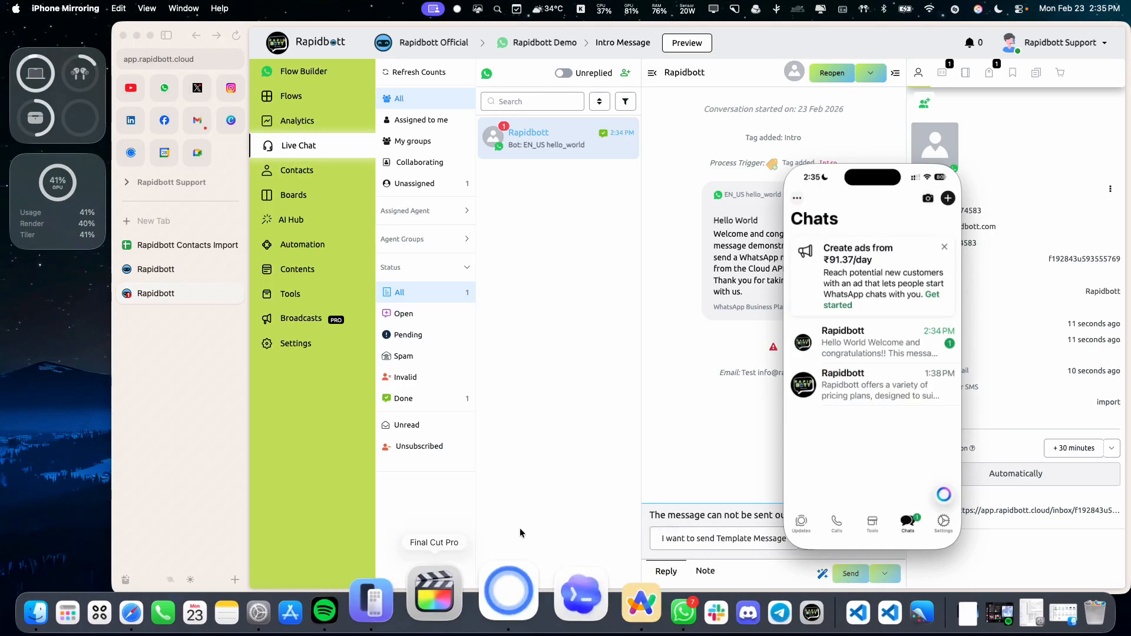
{"action": "left_click", "coordinate": [862, 347]}
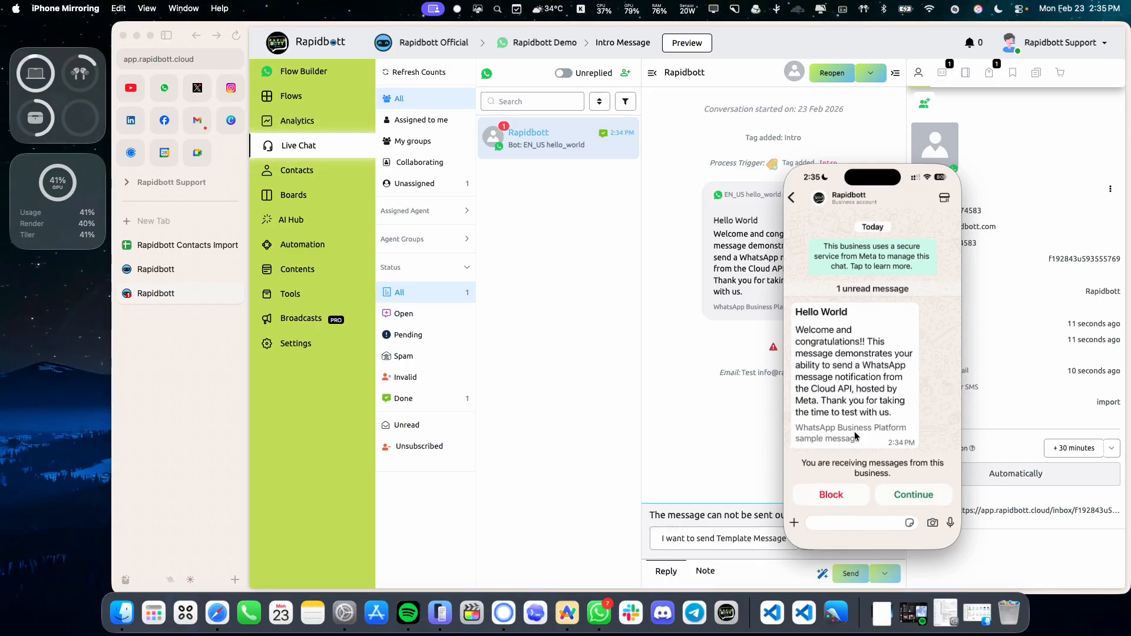
{"action": "left_click", "coordinate": [685, 338]}
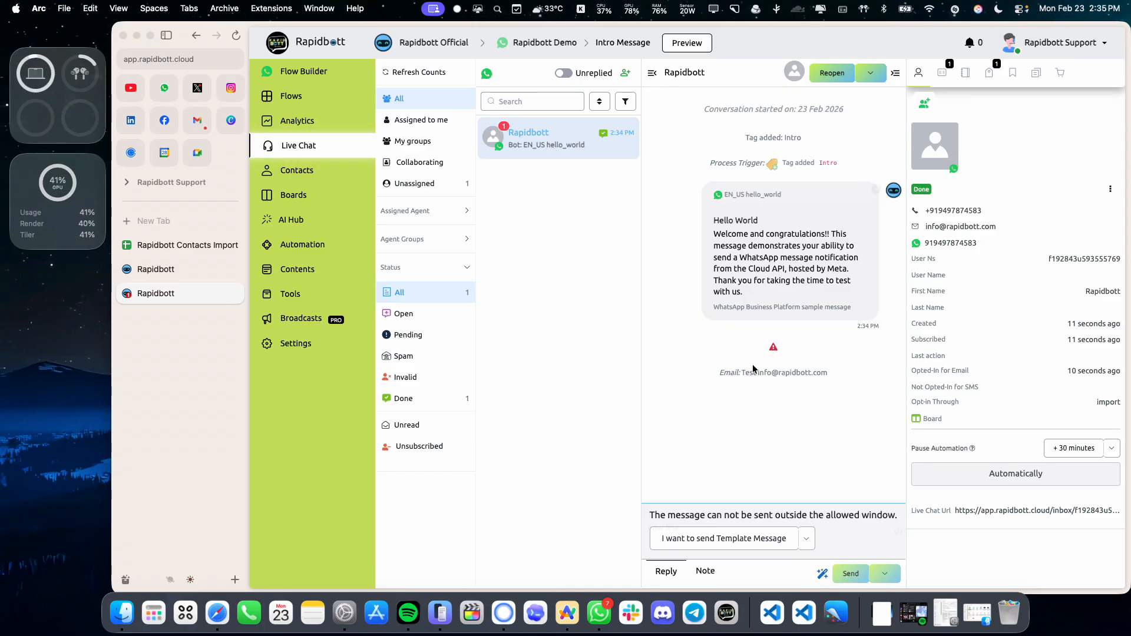
Examine the details of the WhatsApp message alert and the email notification entry in the conversation
{"action": "mouse_move", "coordinate": [774, 349]}
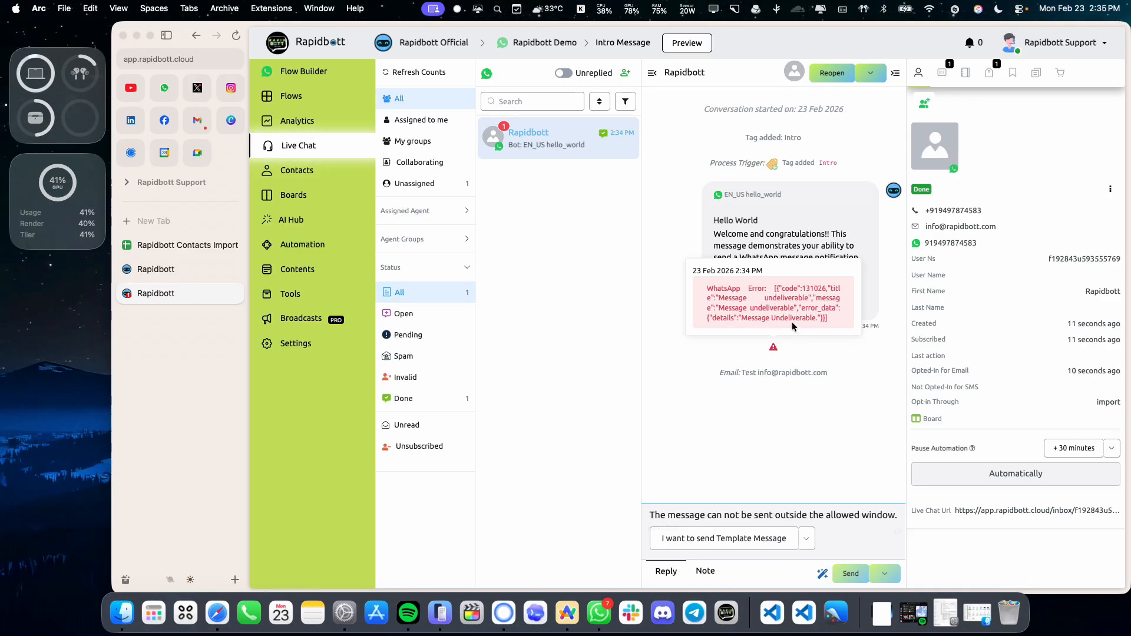
{"action": "mouse_move", "coordinate": [759, 371]}
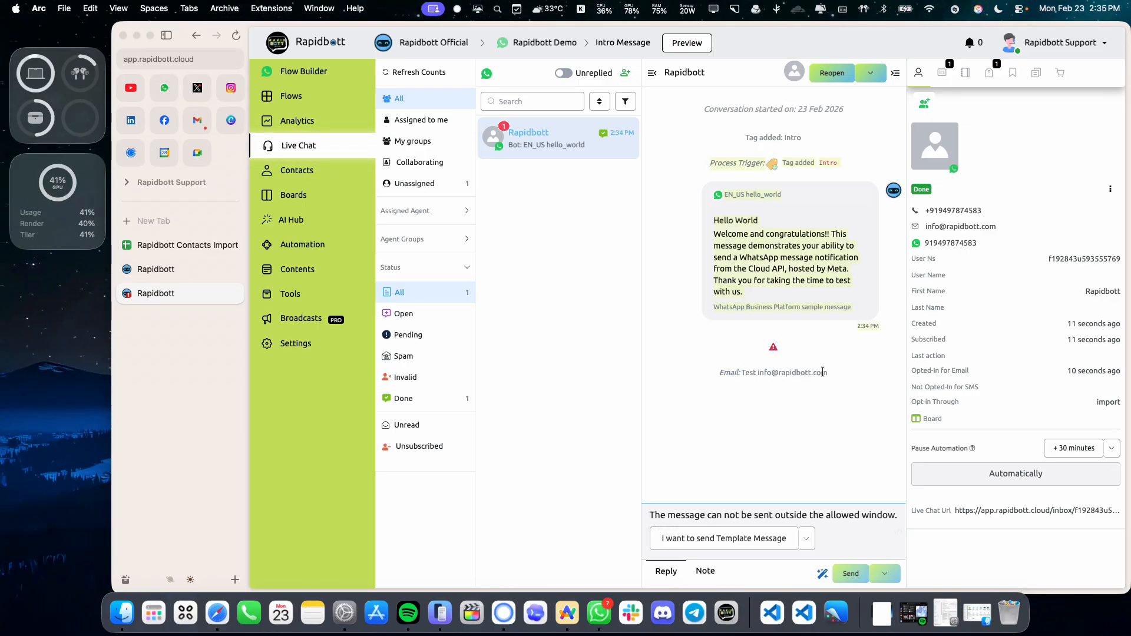
{"action": "mouse_move", "coordinate": [811, 371]}
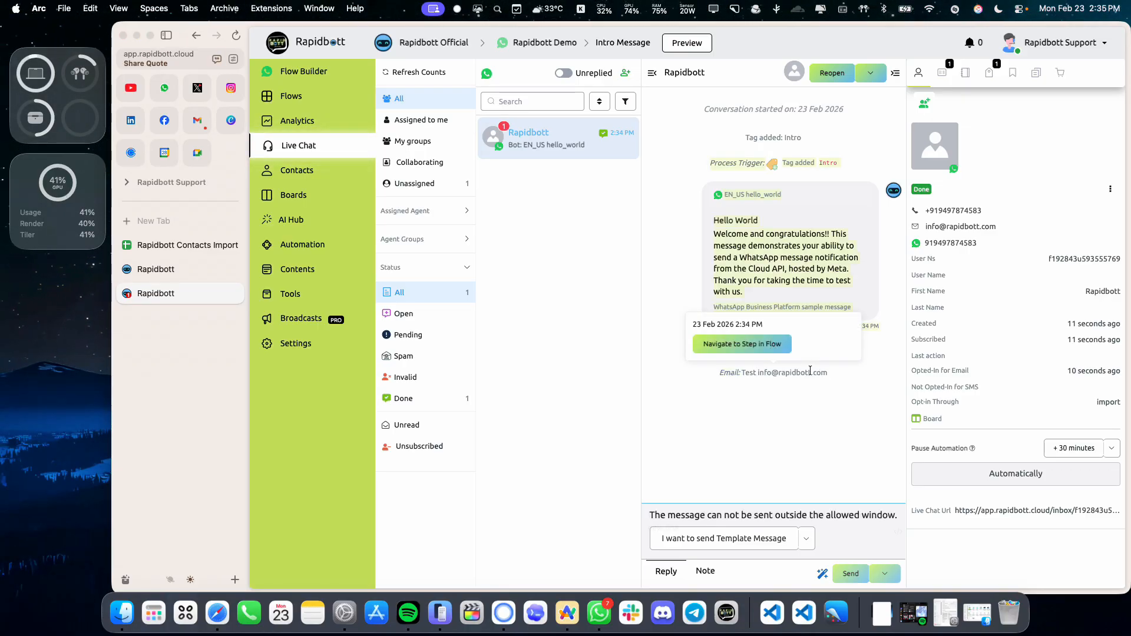